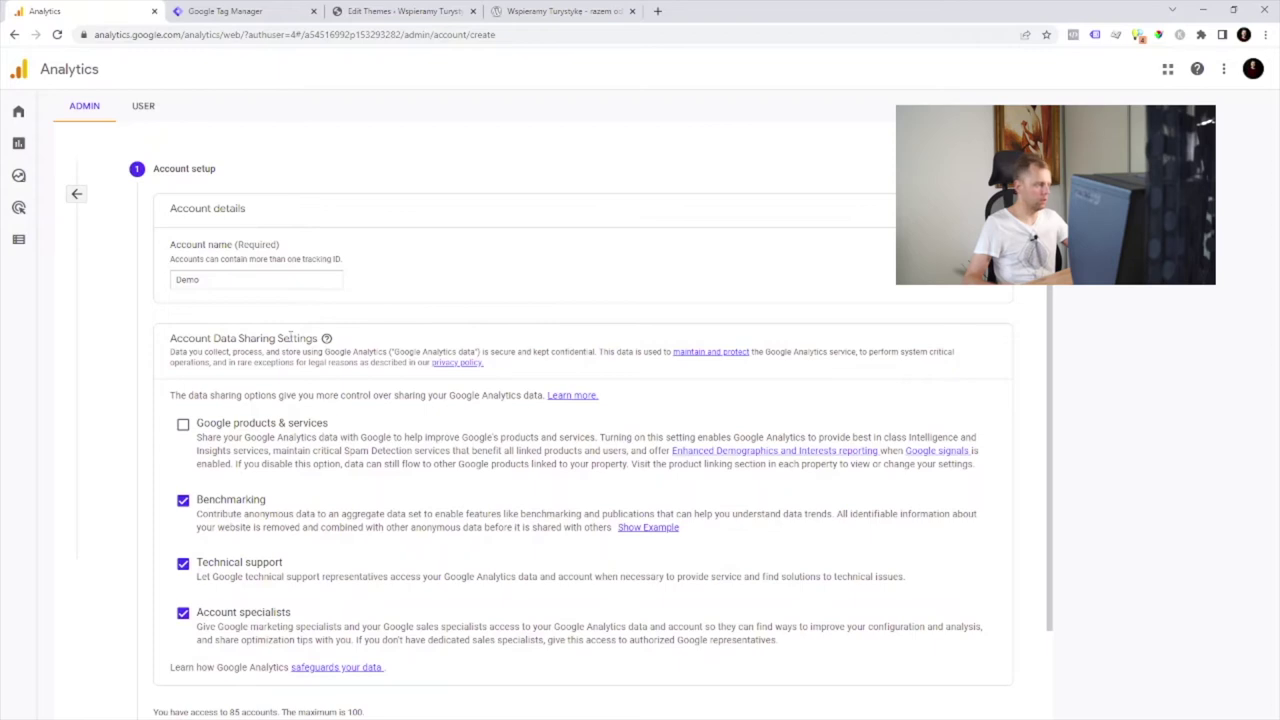
- Scroll down the account setup form, named Demo with three data-sharing options checked
{"action": "scroll", "coordinate": [115, 326], "scroll_direction": "down", "scroll_amount": 1}
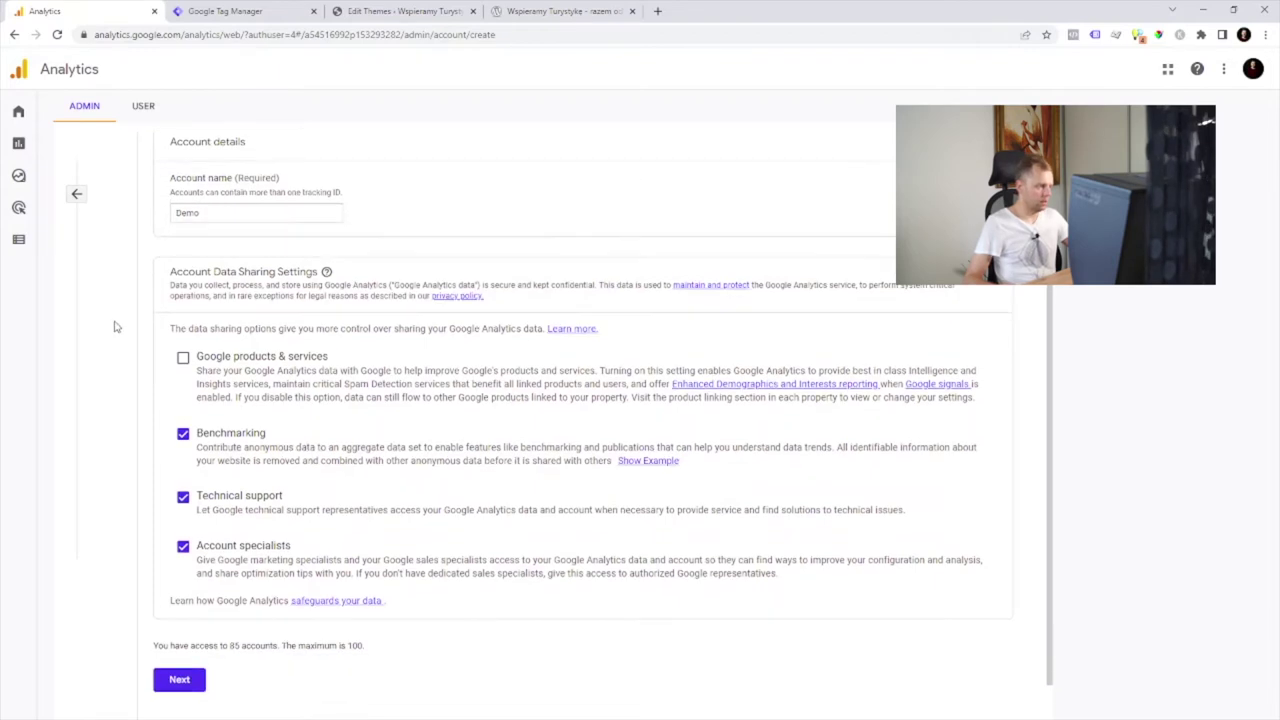
- Create property 'demo' with the Poland (GMT+02:00) time zone and Polish Zloty (PLN) currency
{"action": "left_click", "coordinate": [182, 688]}
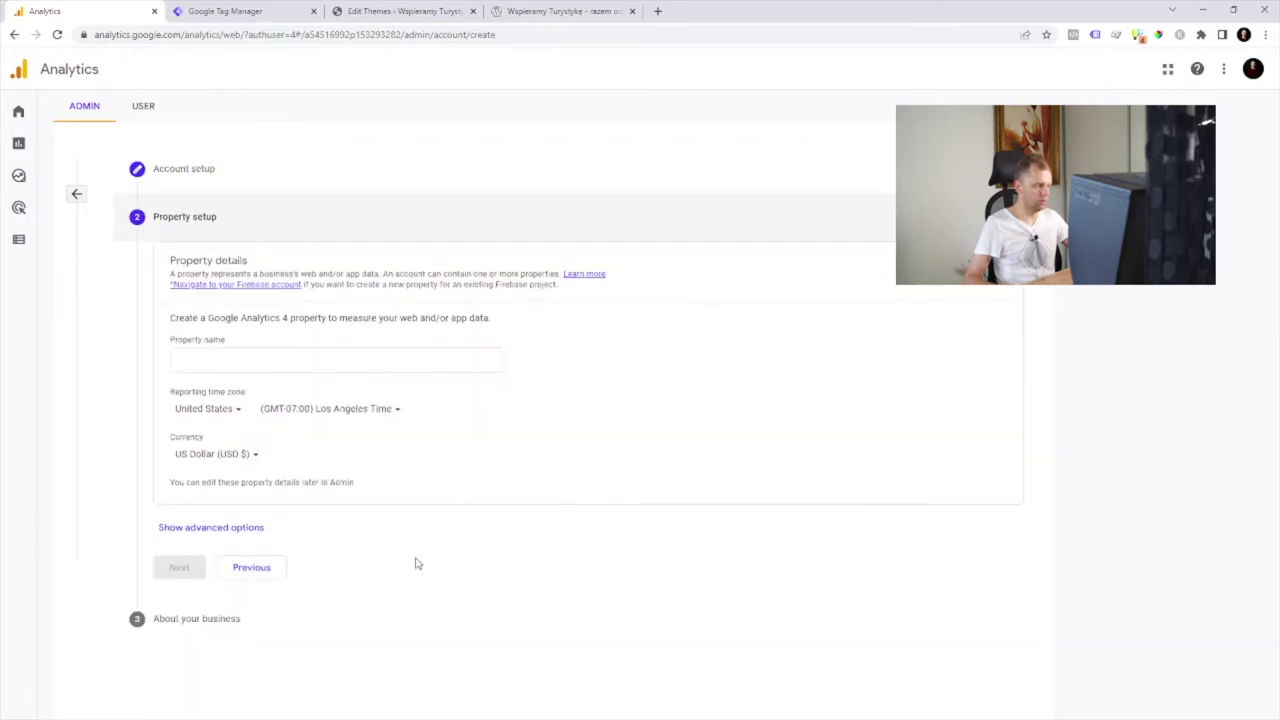
{"action": "left_click", "coordinate": [226, 359]}
{"action": "type", "text": "demo"}
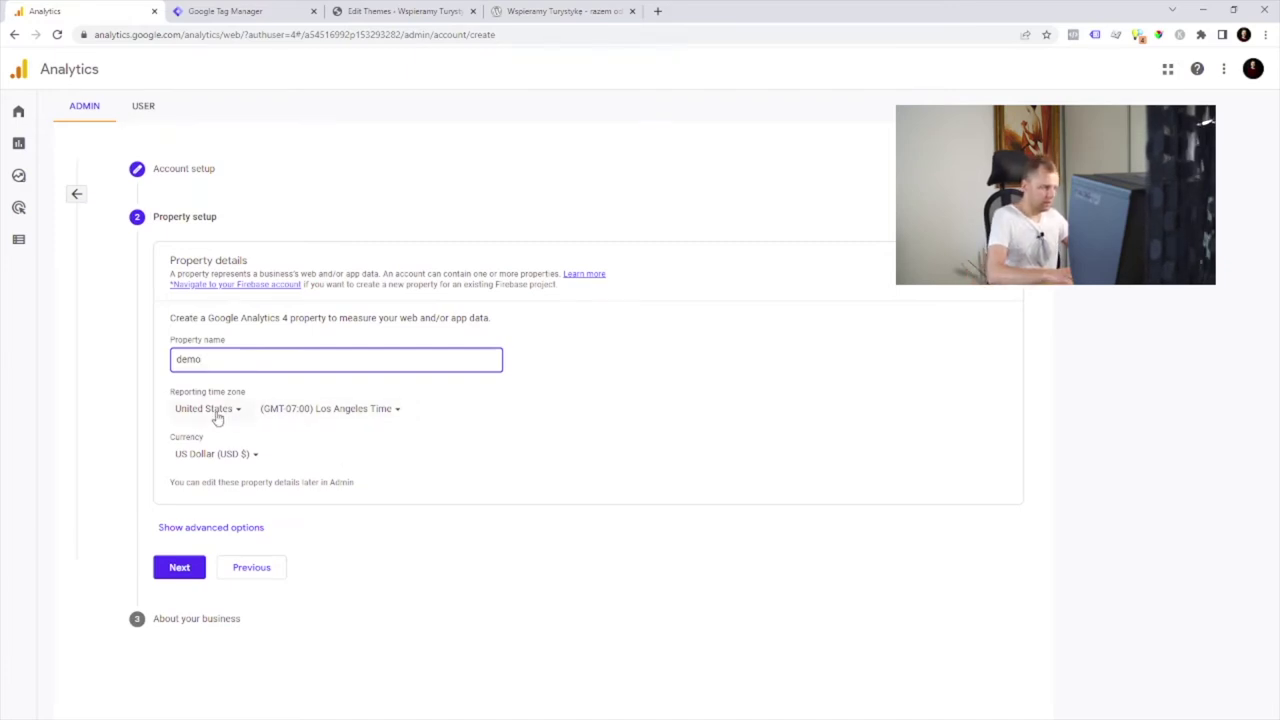
{"action": "left_click", "coordinate": [217, 418]}
{"action": "type", "text": "pola"}
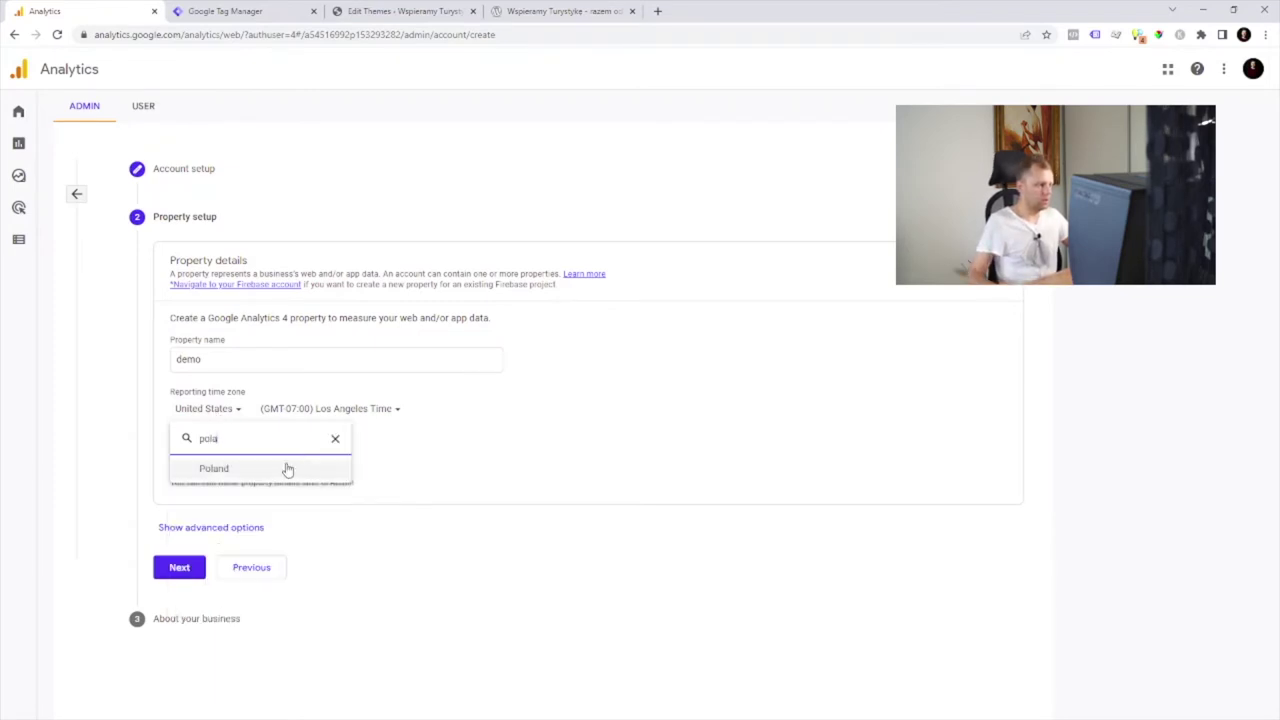
{"action": "left_click", "coordinate": [266, 472]}
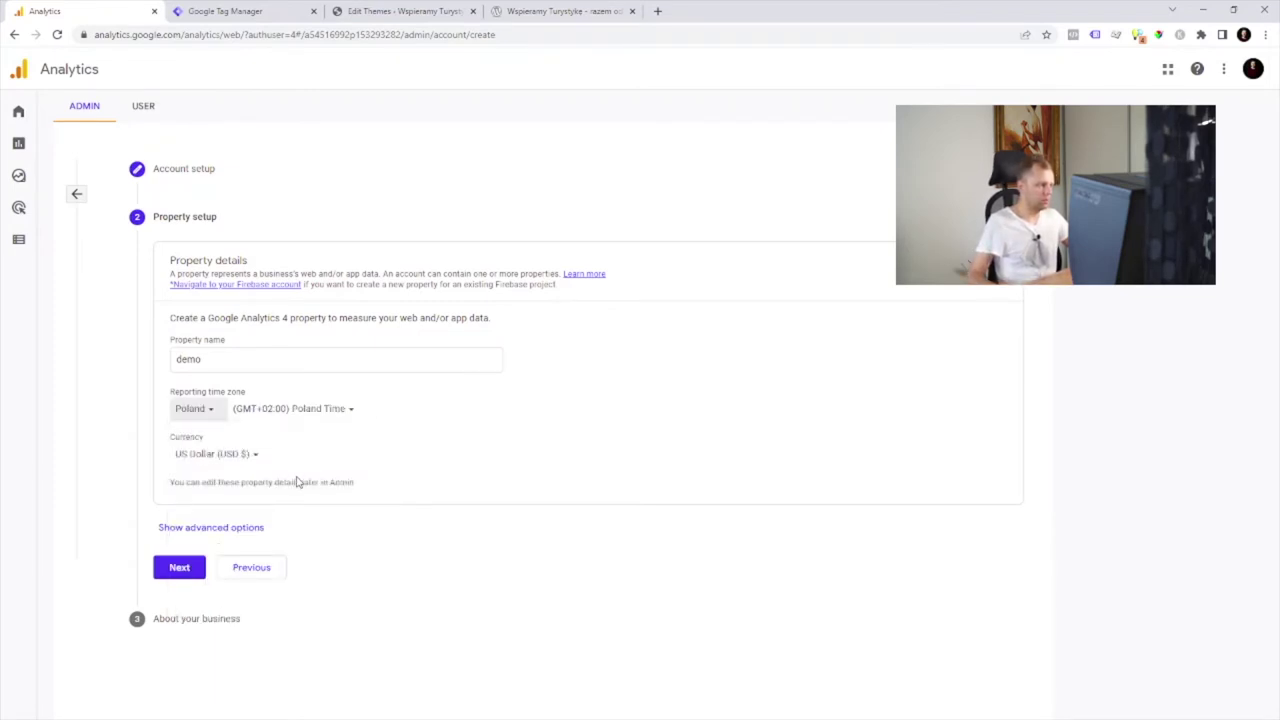
{"action": "left_click", "coordinate": [231, 464]}
{"action": "type", "text": "polish"}
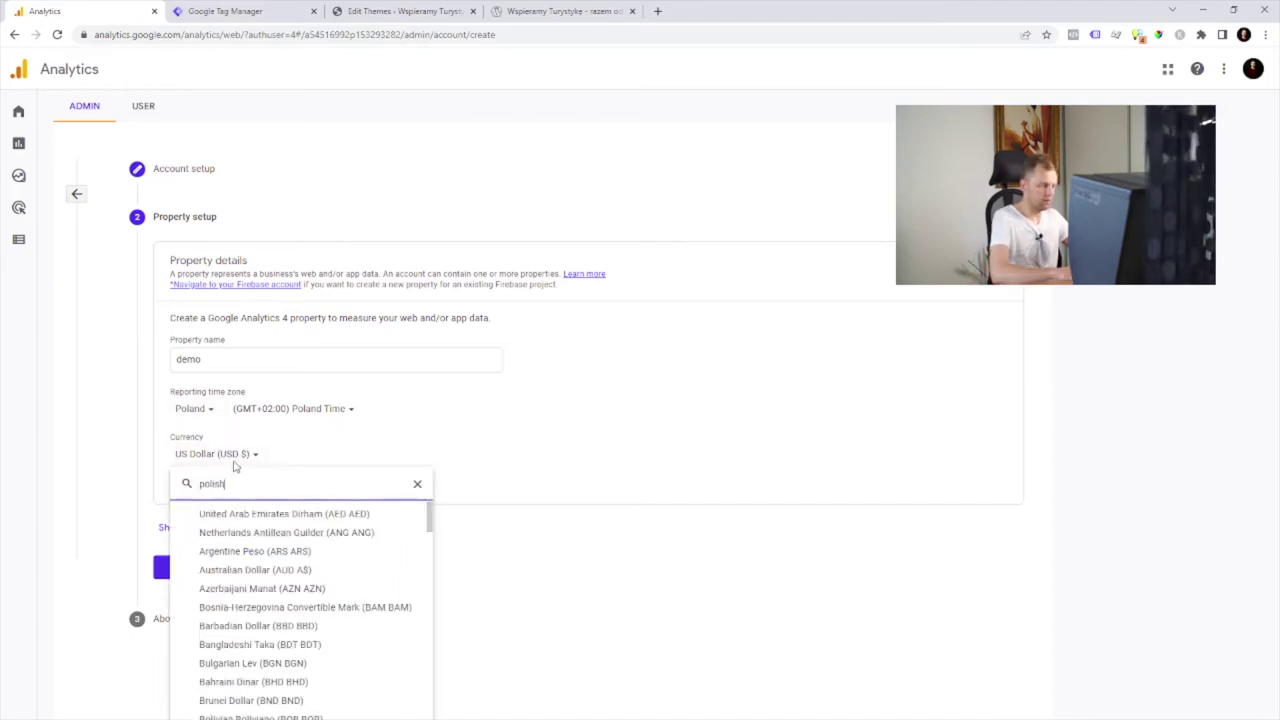
{"action": "left_click", "coordinate": [240, 514]}
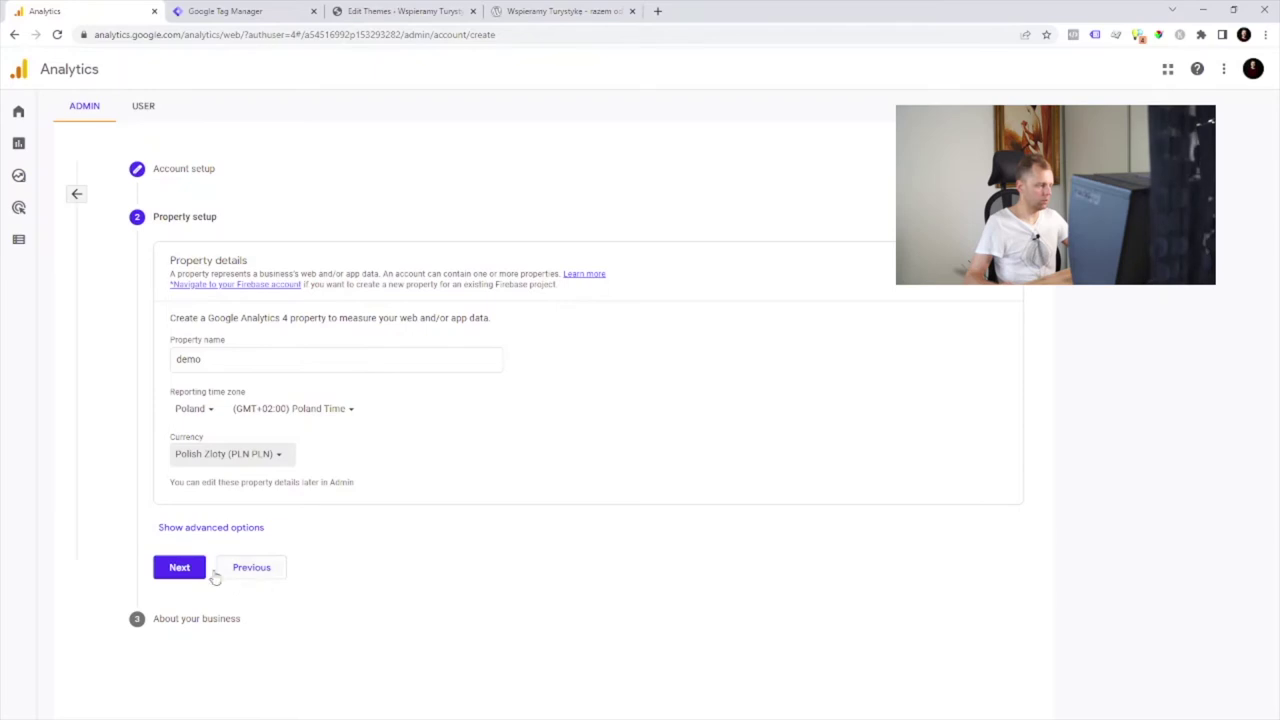
- Create the account, accepting both the Data Processing Terms and the Terms of Service
{"action": "left_click", "coordinate": [189, 574]}
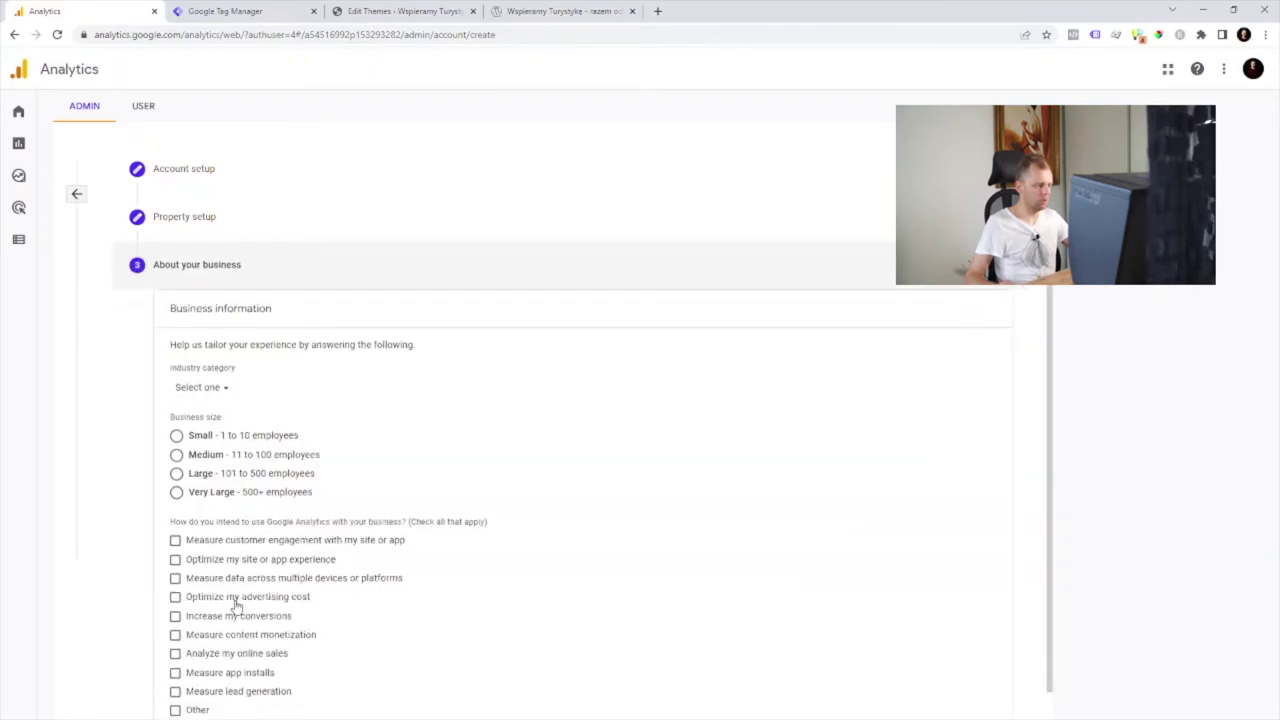
{"action": "scroll", "coordinate": [280, 517], "scroll_direction": "down", "scroll_amount": 1}
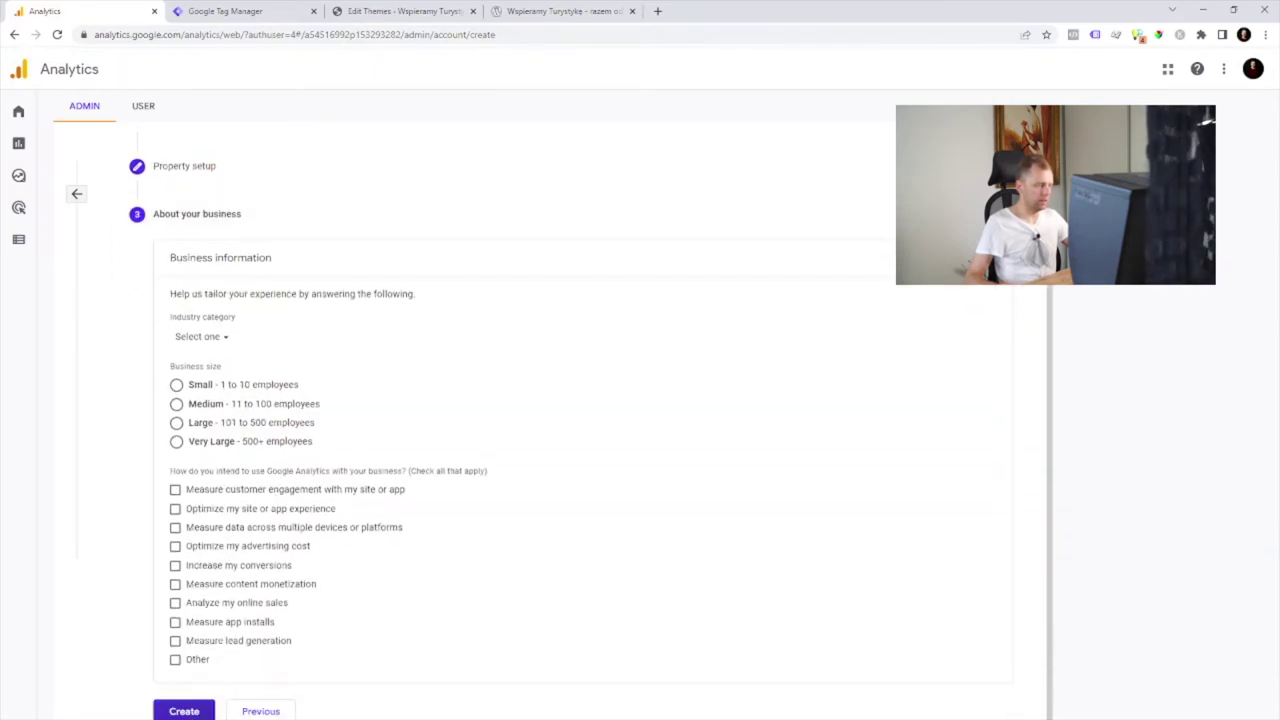
{"action": "left_click", "coordinate": [184, 711]}
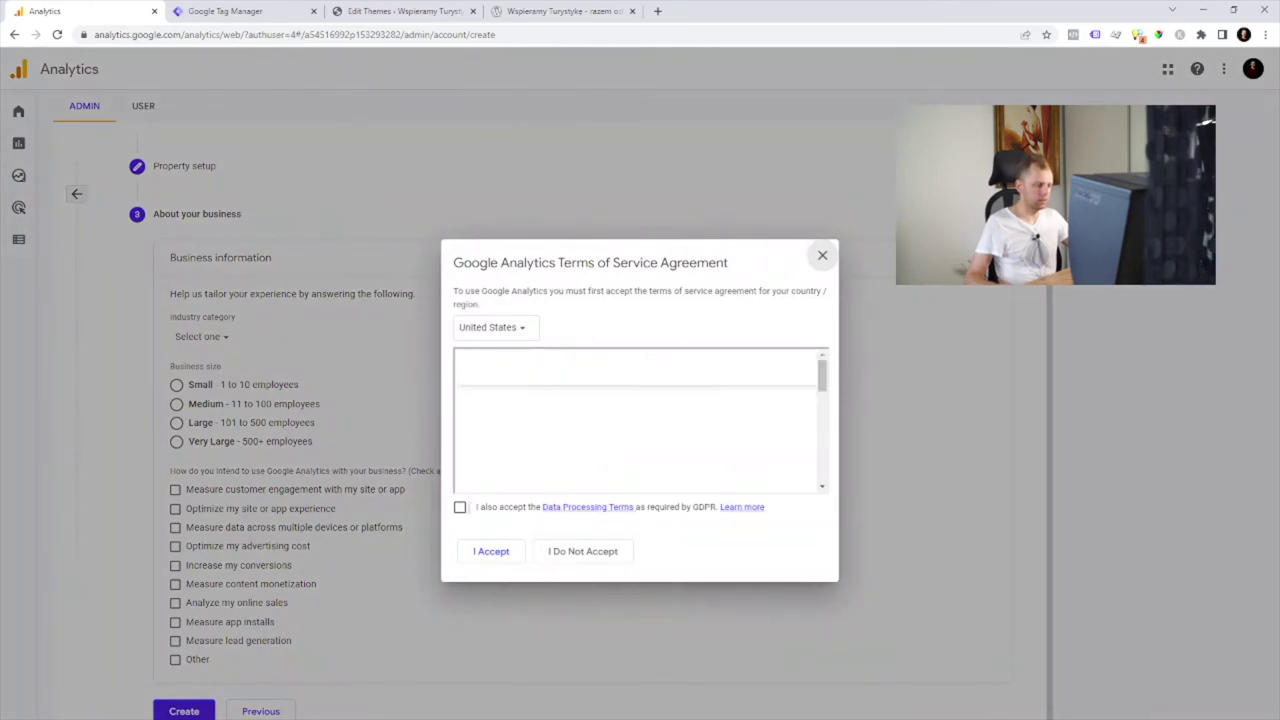
{"action": "left_click", "coordinate": [460, 508]}
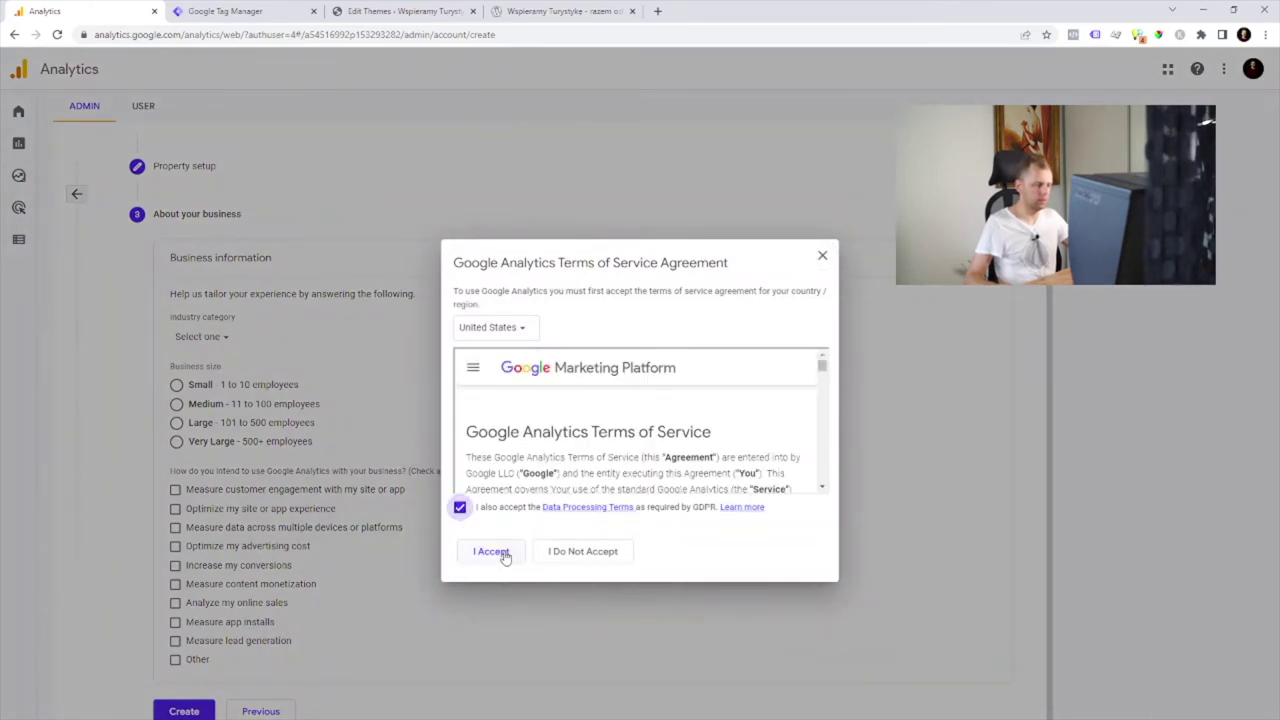
{"action": "left_click", "coordinate": [505, 557]}
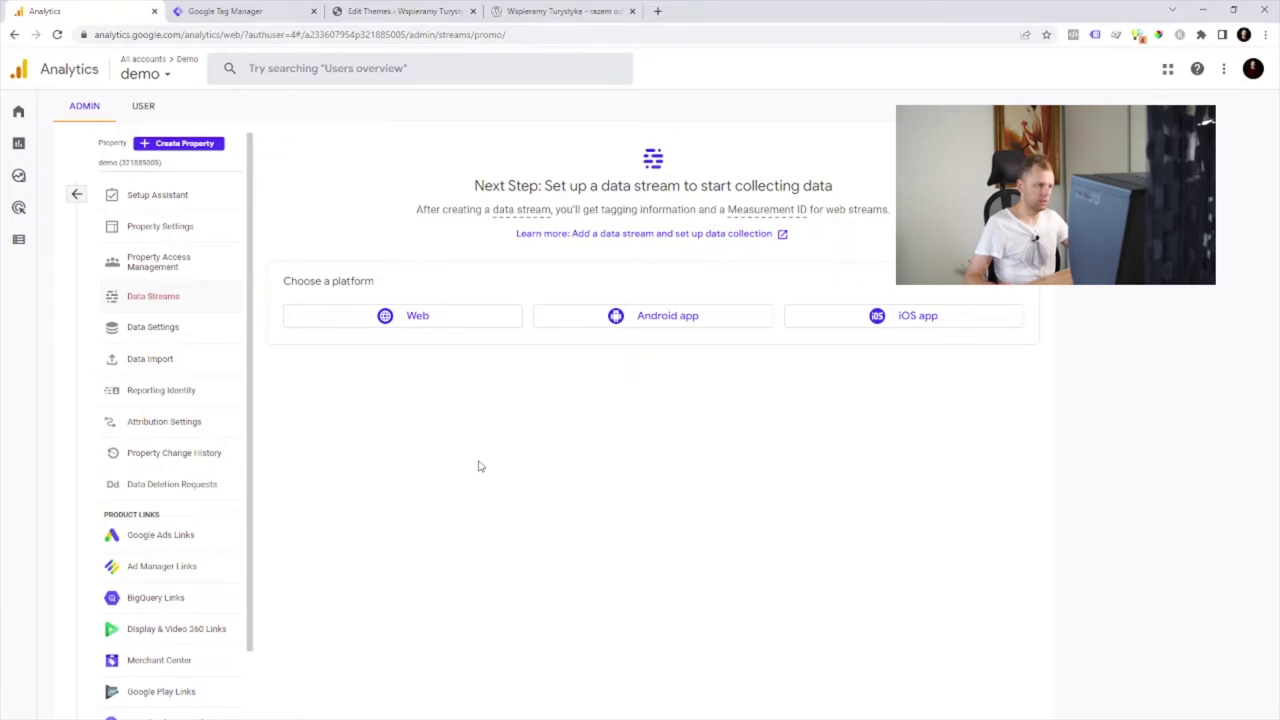
- Choose a Web stream and enter hello.nspace.pl as the website URL, copied from the WordPress tab
{"action": "left_click", "coordinate": [393, 325]}
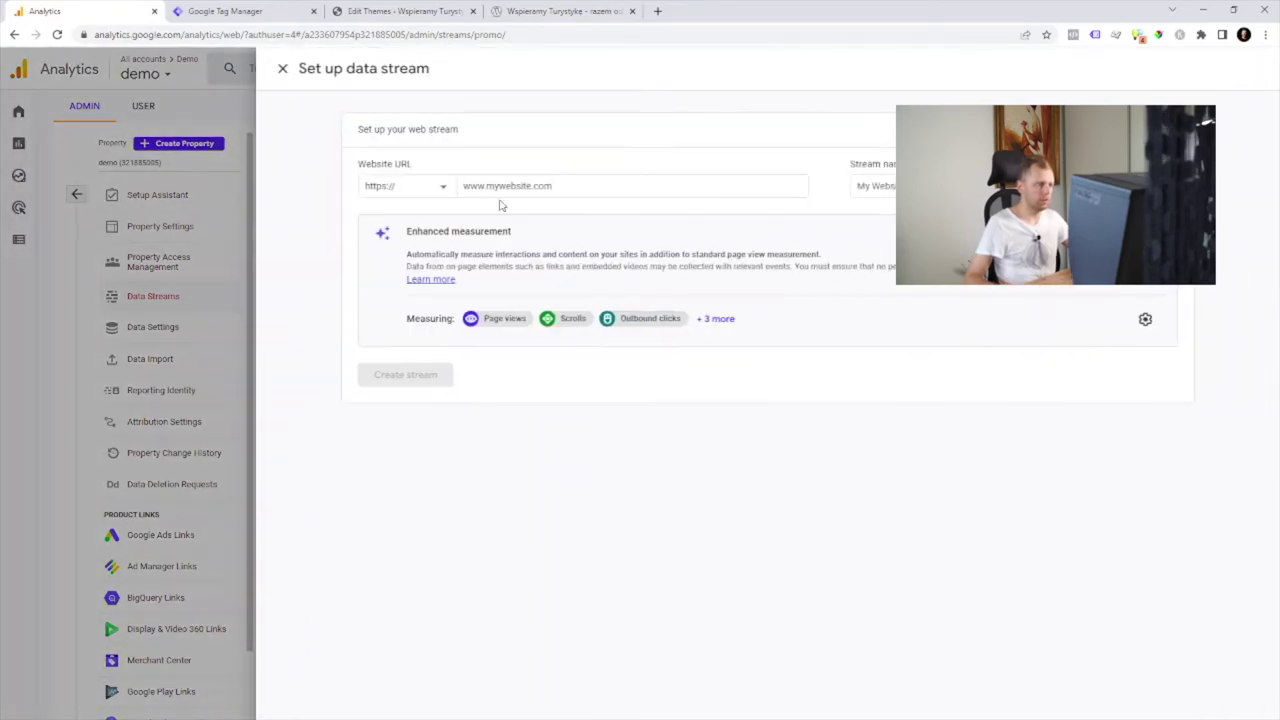
{"action": "left_click", "coordinate": [537, 8]}
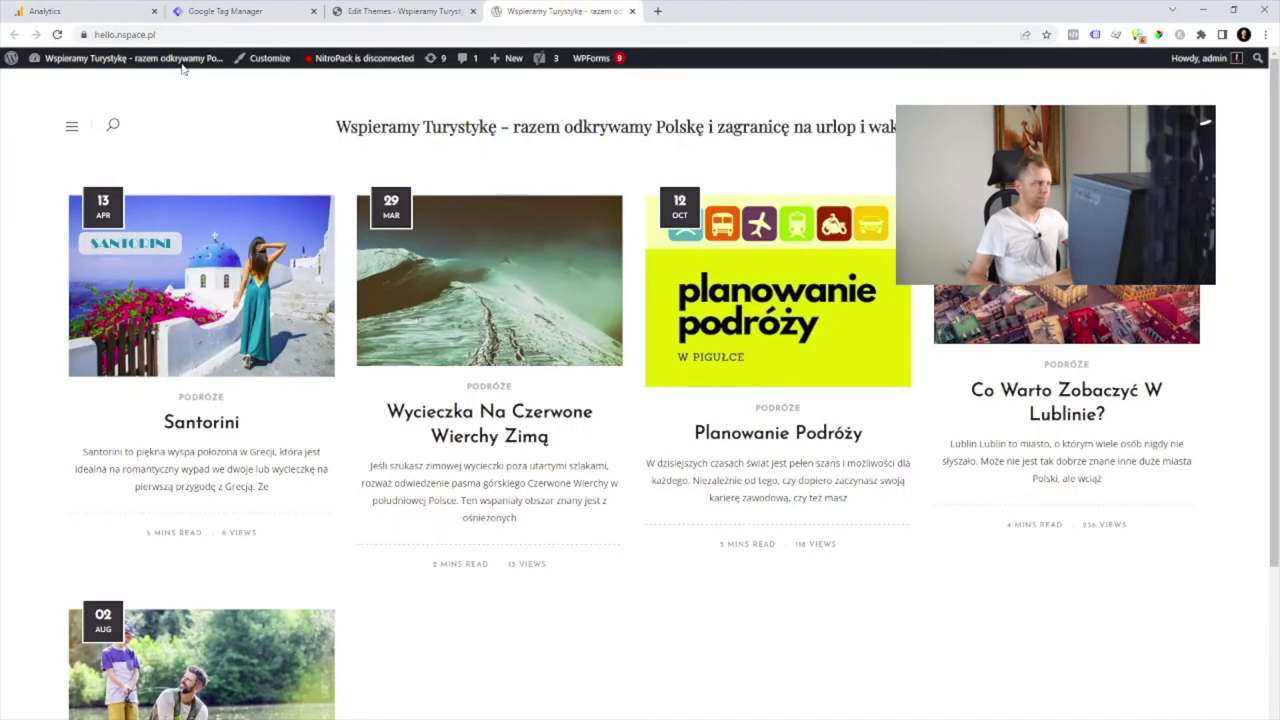
{"action": "left_click", "coordinate": [128, 34]}
{"action": "key", "text": "ctrl+c"}
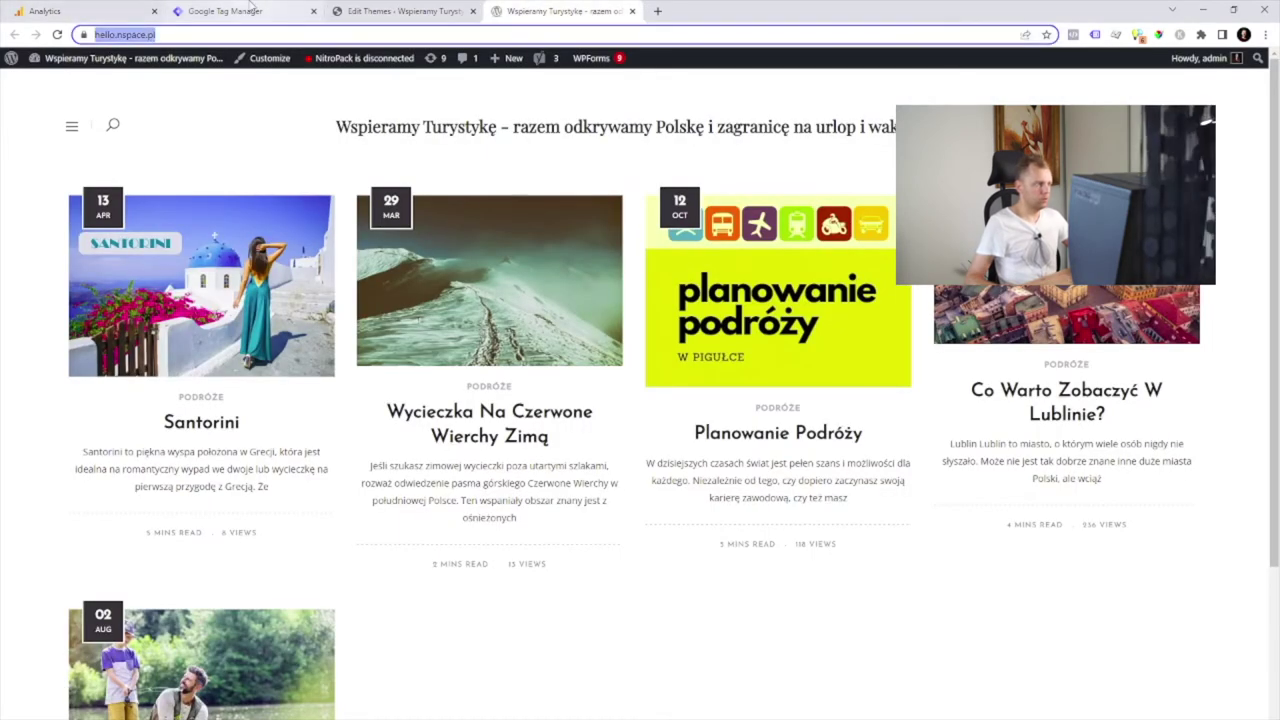
{"action": "left_click", "coordinate": [100, 12]}
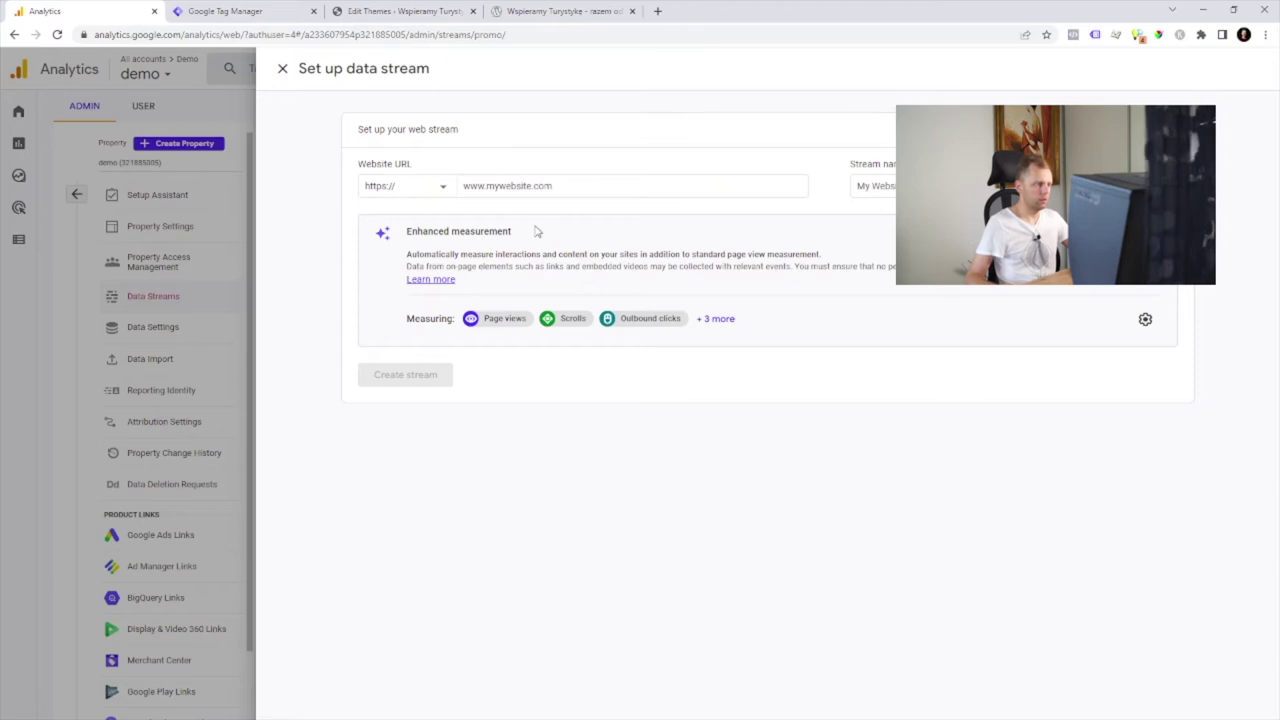
{"action": "left_click", "coordinate": [556, 190]}
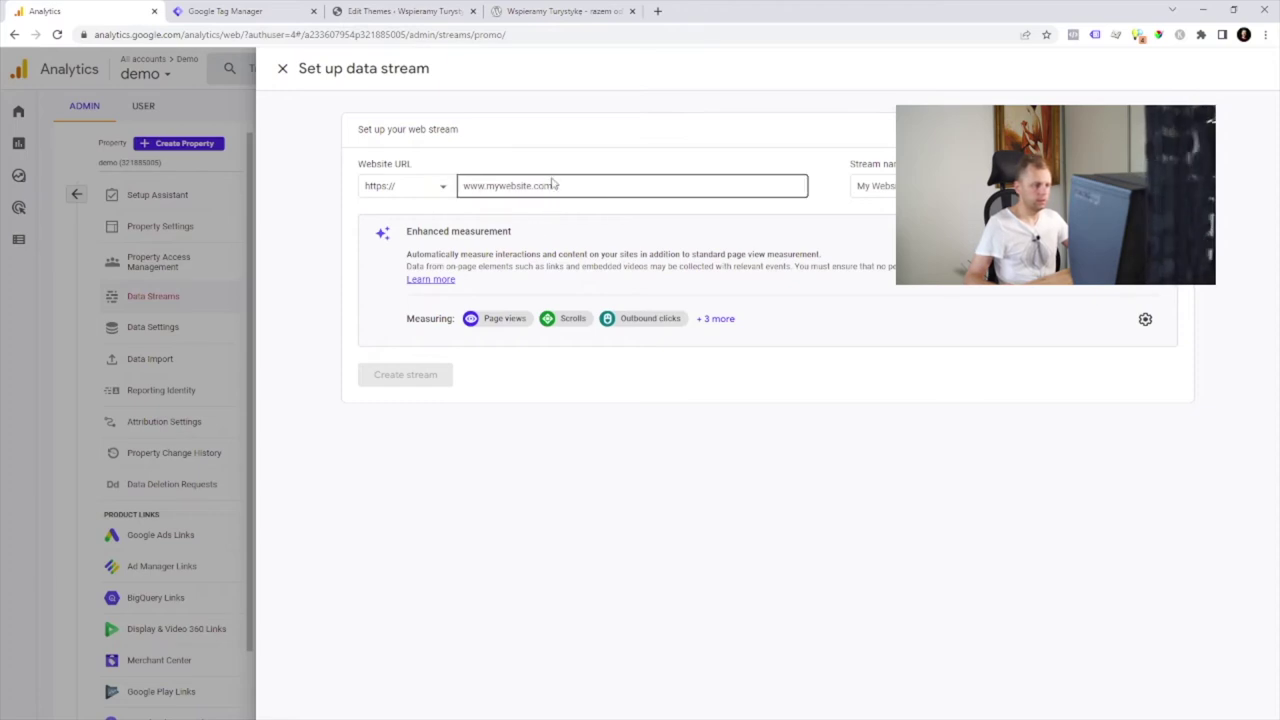
{"action": "key", "text": "ctrl+v"}
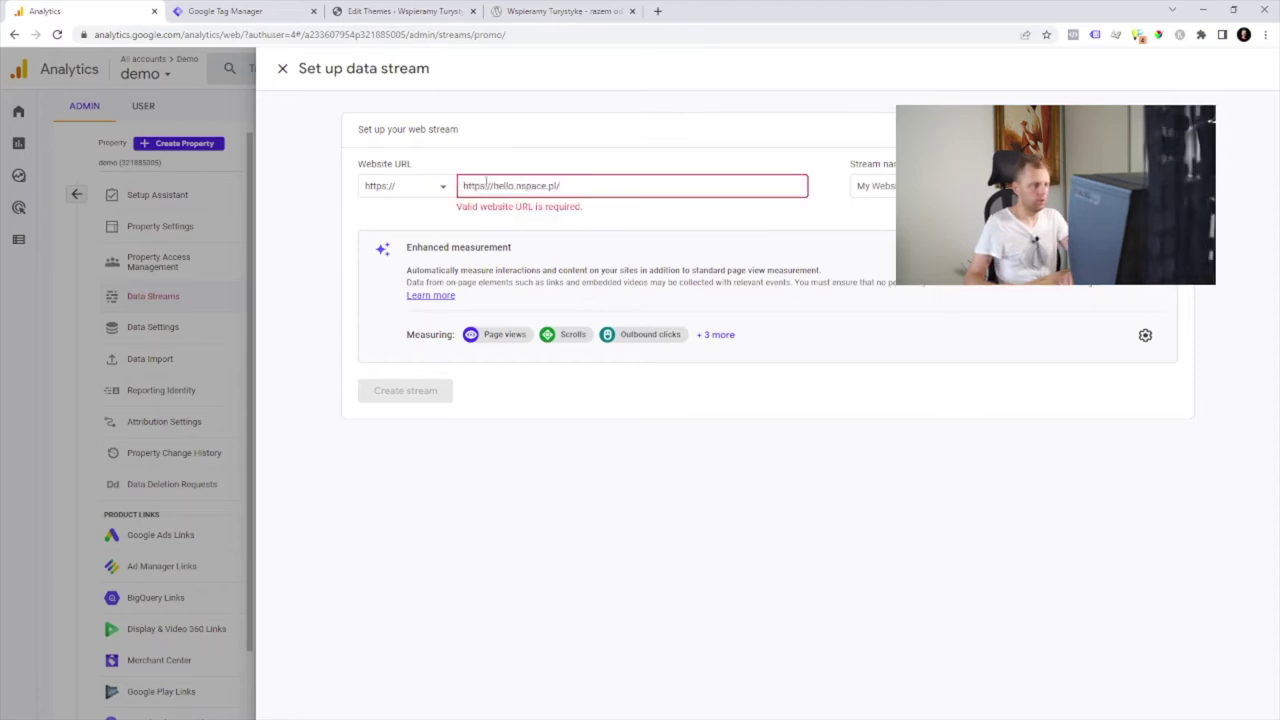
{"action": "left_click_drag", "start_coordinate": [494, 186], "coordinate": [447, 190]}
{"action": "key", "text": "BackSpace"}
{"action": "left_click", "coordinate": [569, 186]}
{"action": "key", "text": "BackSpace"}
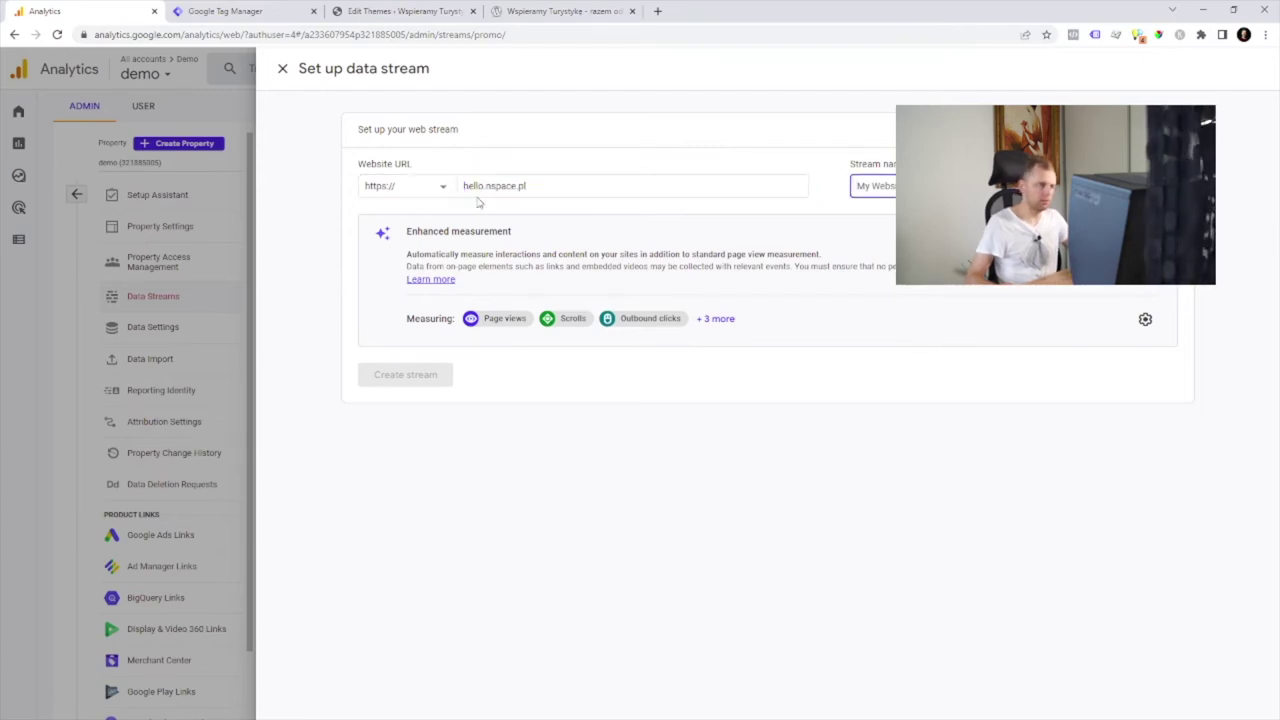
- Reuse the site address hello.nspace.pl as the stream name
{"action": "left_click", "coordinate": [872, 185]}
{"action": "key", "text": "shift+Tab"}
{"action": "key", "text": "ctrl+c"}
{"action": "left_click", "coordinate": [890, 186]}
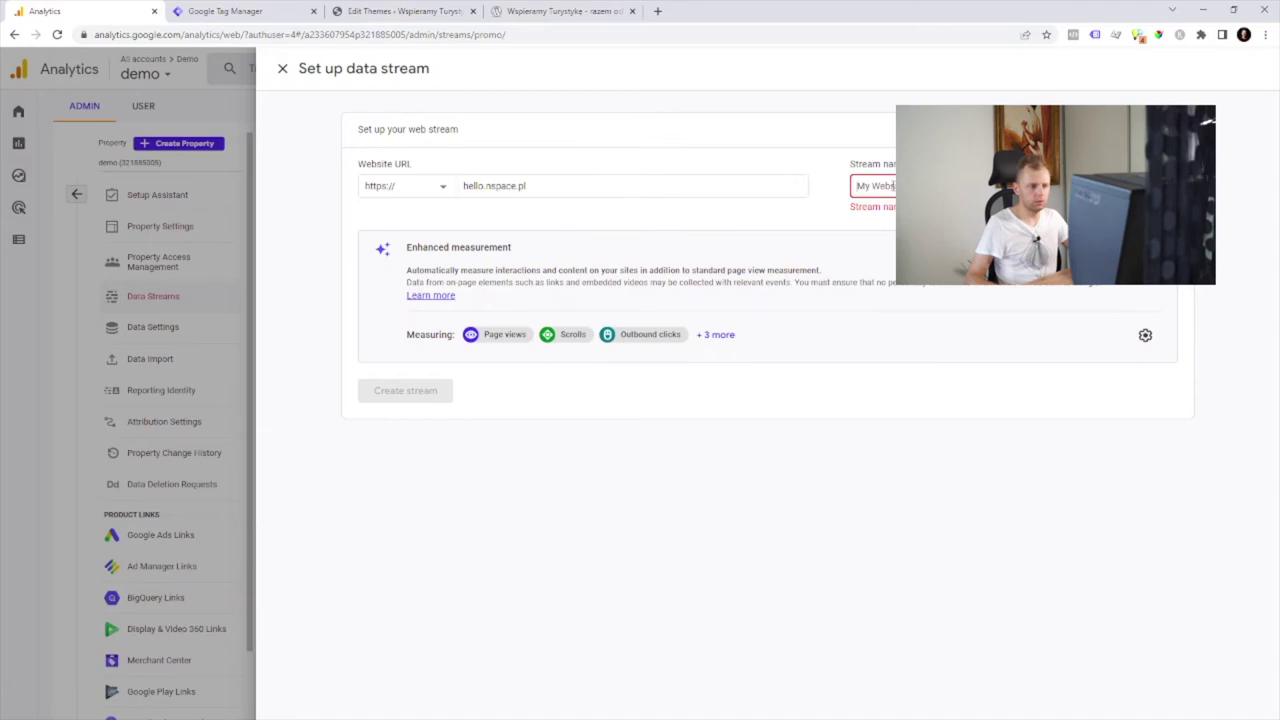
{"action": "key", "text": "ctrl+v"}
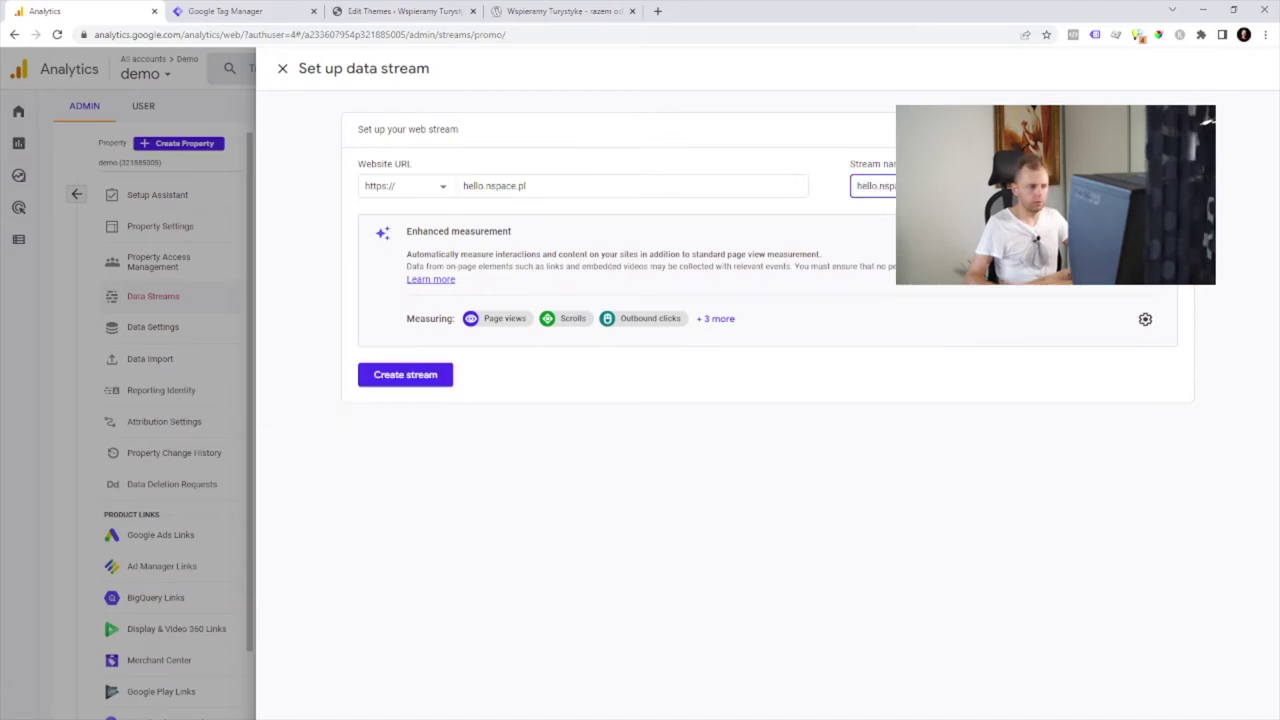
- Save the enhanced measurement settings with all six events switched on
{"action": "left_click", "coordinate": [1145, 321]}
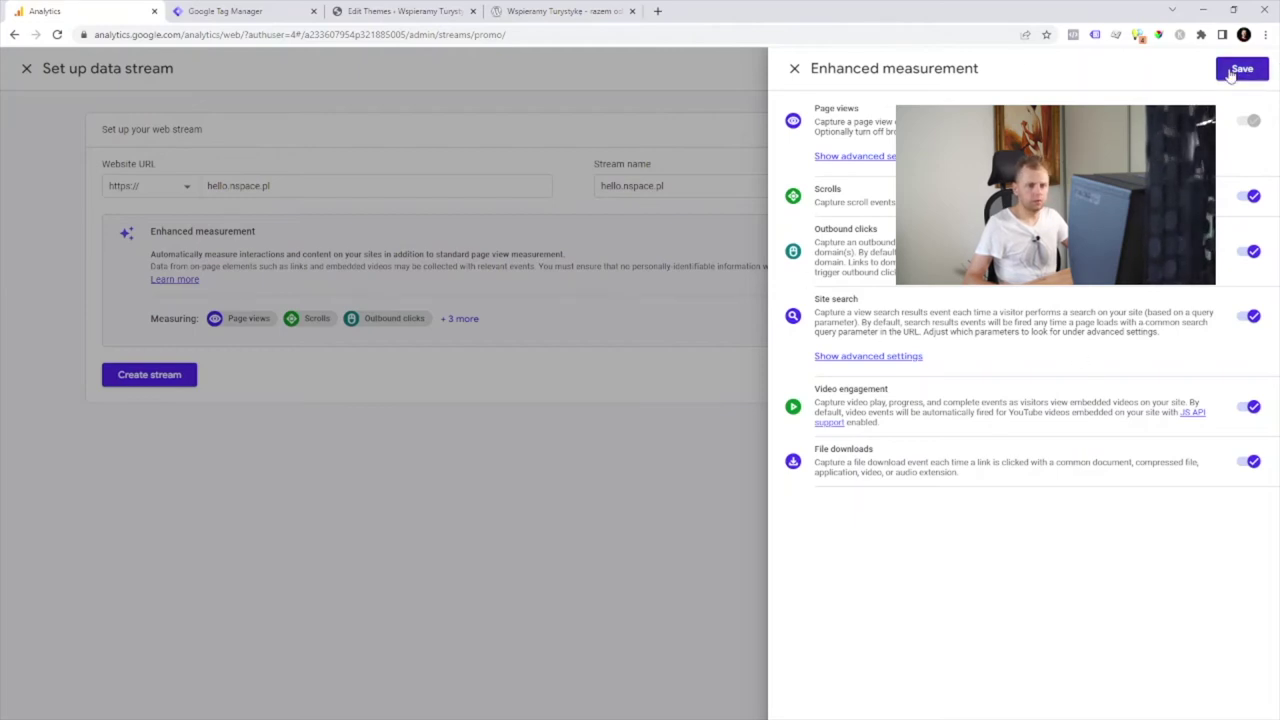
{"action": "left_click", "coordinate": [1233, 72]}
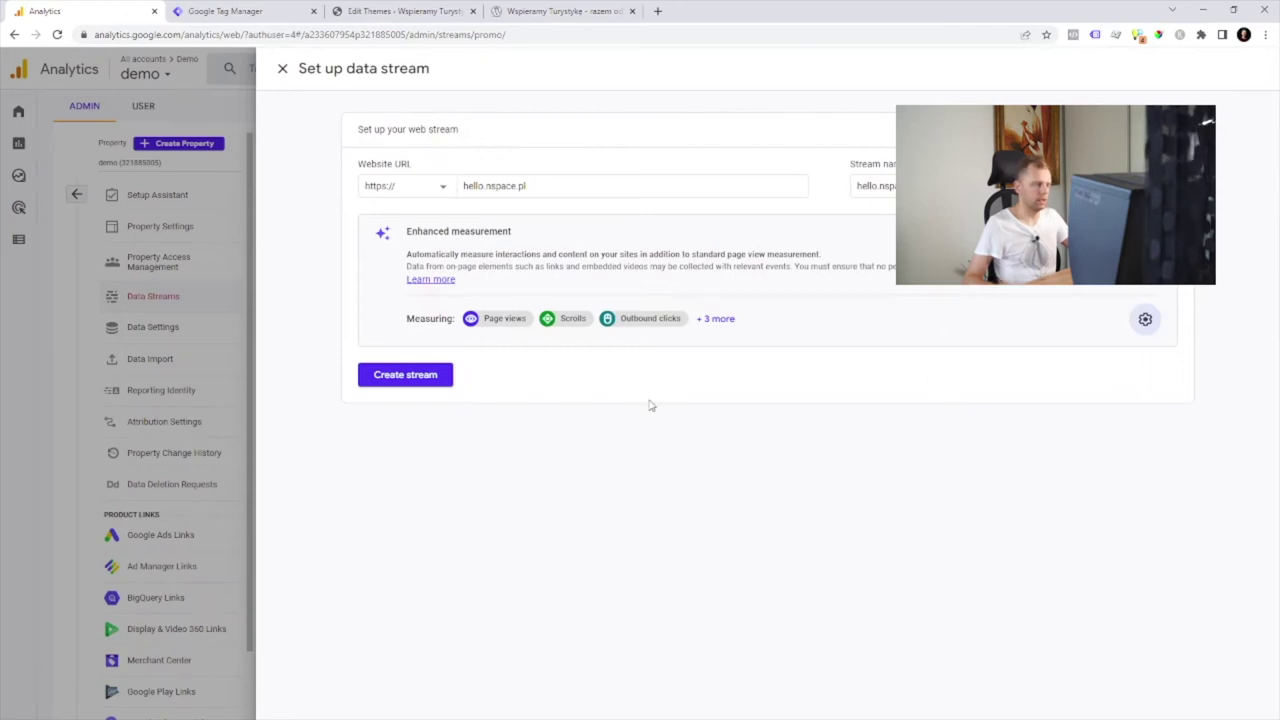
- Create the hello.nspace.pl web stream and scroll down to its tagging instructions
{"action": "left_click", "coordinate": [427, 383]}
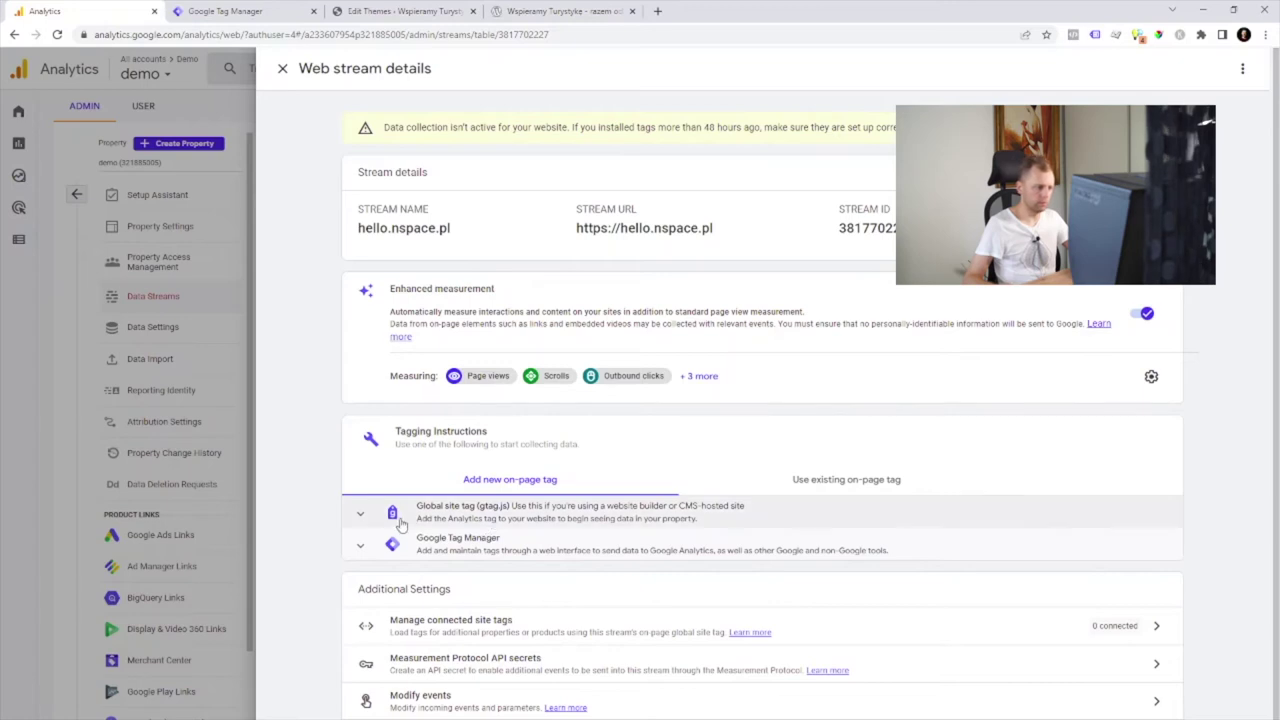
{"action": "scroll", "coordinate": [392, 540], "scroll_direction": "down", "scroll_amount": 1}
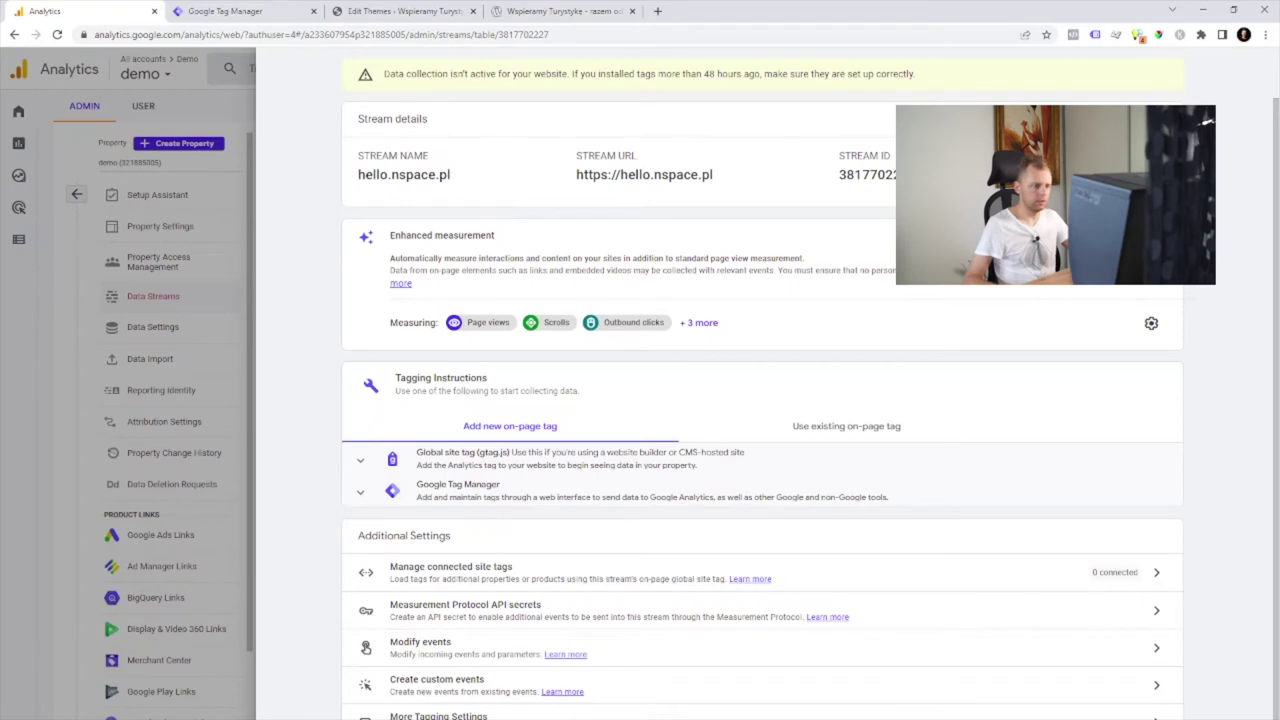
- In Tag Manager, start a new account named demo with country Poland
{"action": "left_click", "coordinate": [228, 11]}
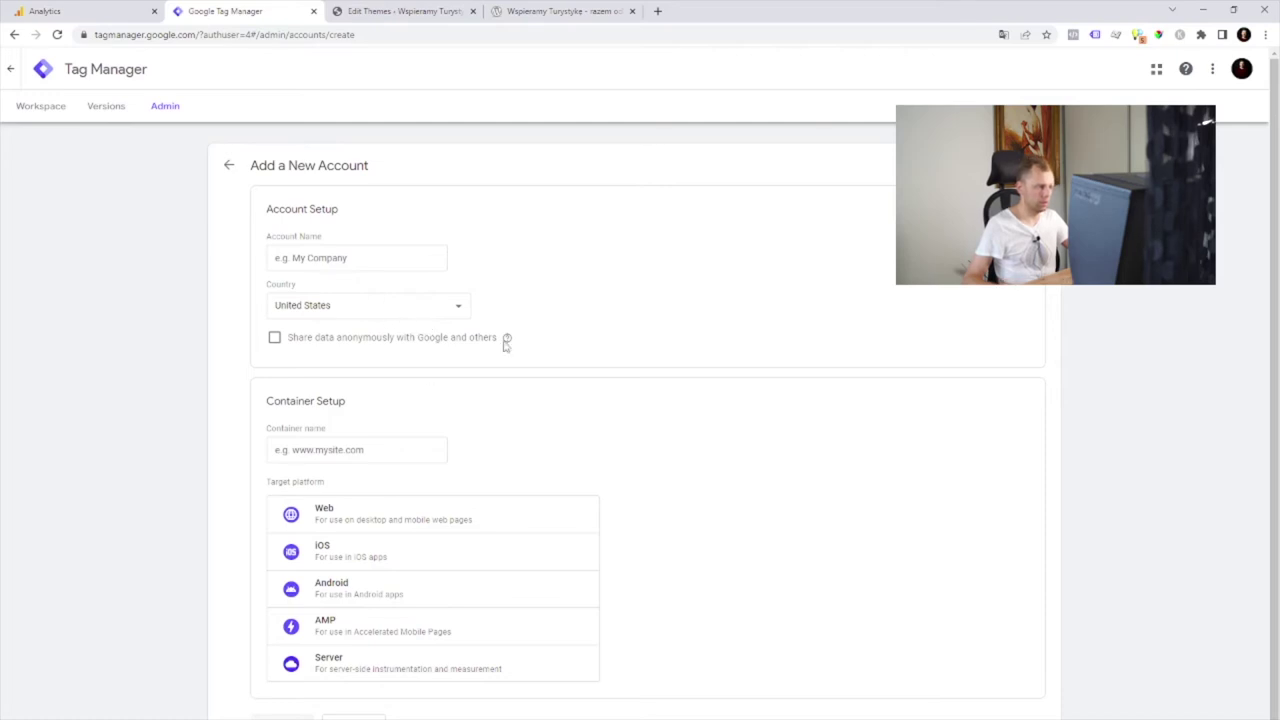
{"action": "left_click", "coordinate": [337, 312]}
{"action": "key", "text": "p"}
{"action": "key", "text": "o"}
{"action": "left_click", "coordinate": [293, 257]}
{"action": "type", "text": "demo"}
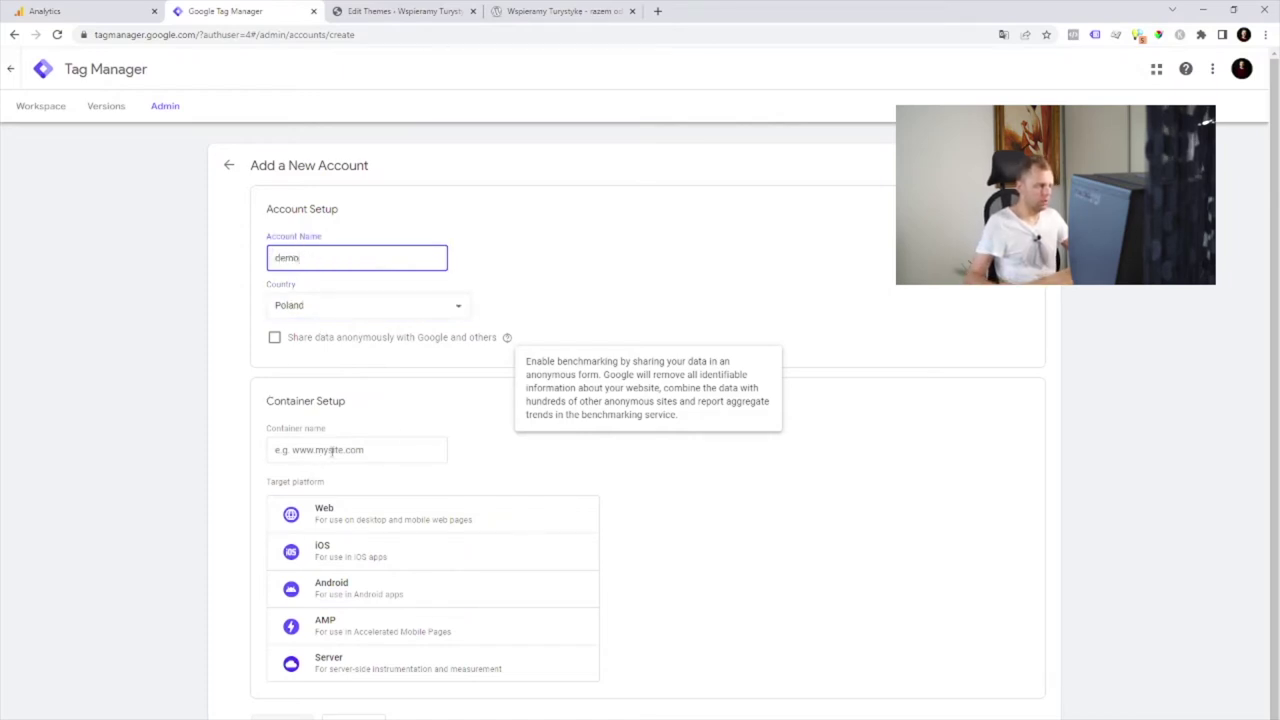
{"action": "left_click", "coordinate": [380, 451]}
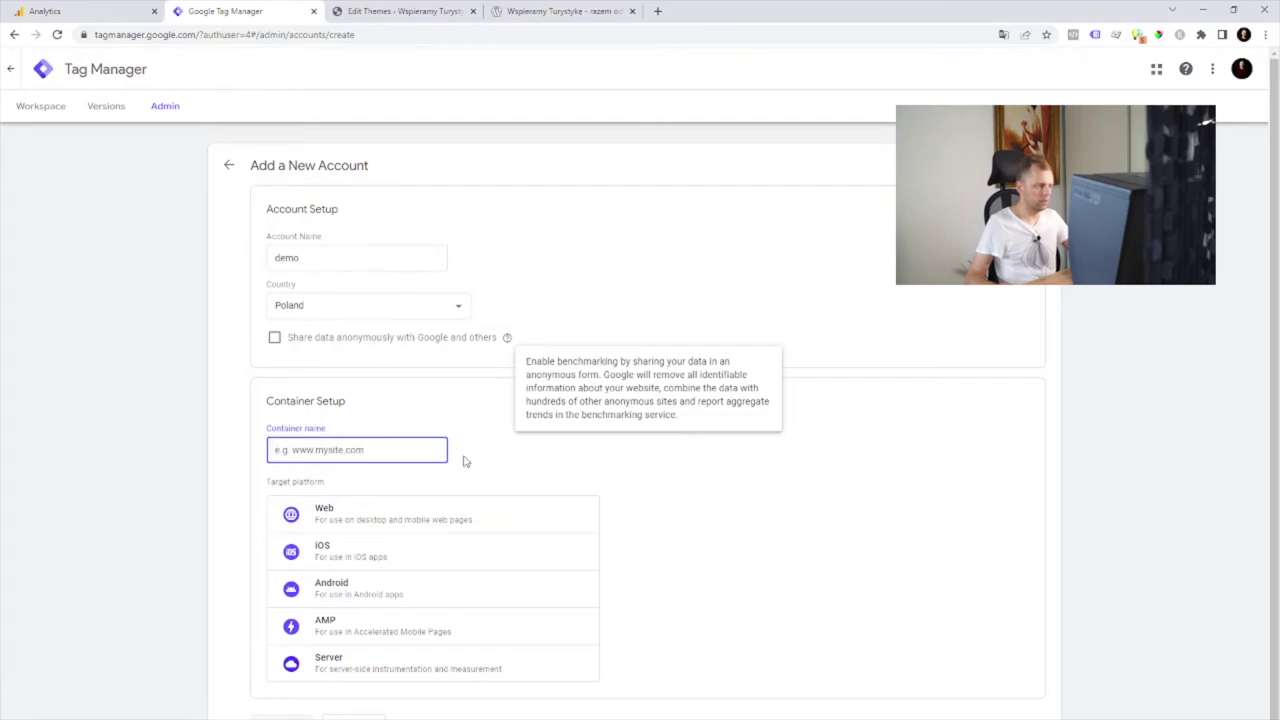
{"action": "type", "text": "G-LVSSN34EK7"}
{"action": "key", "text": "ctrl+z"}
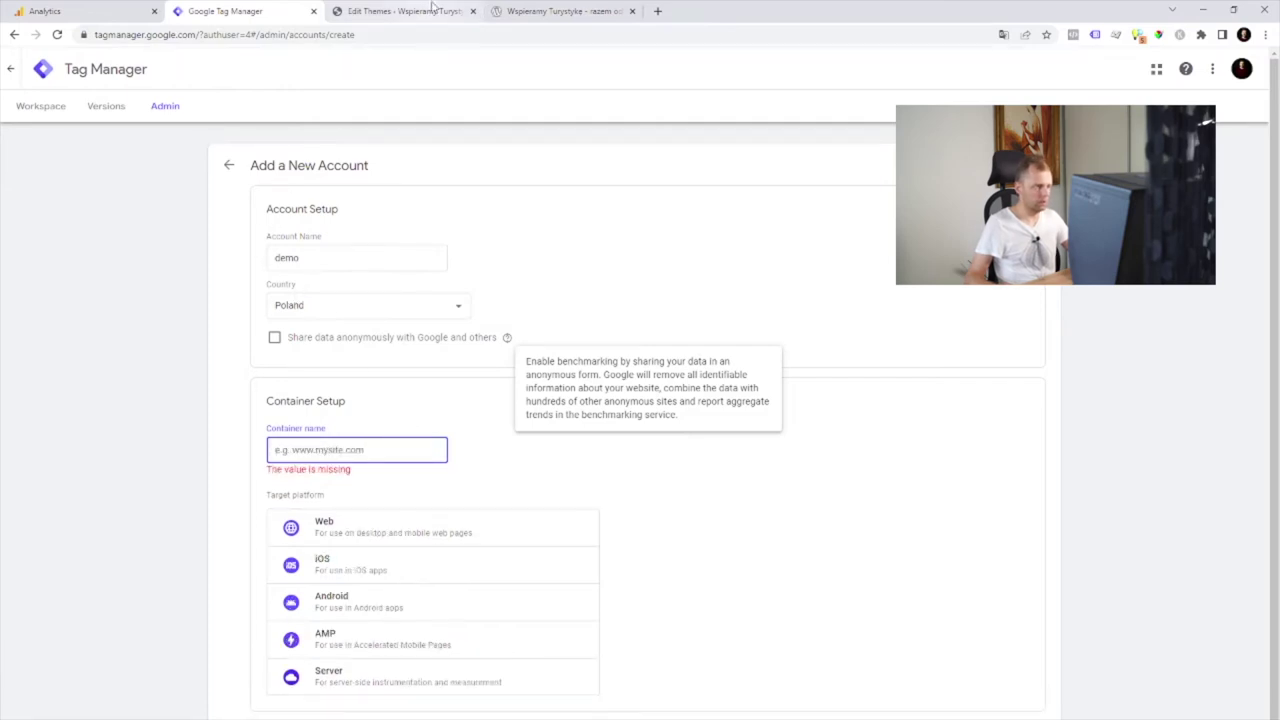
{"action": "left_click", "coordinate": [540, 12]}
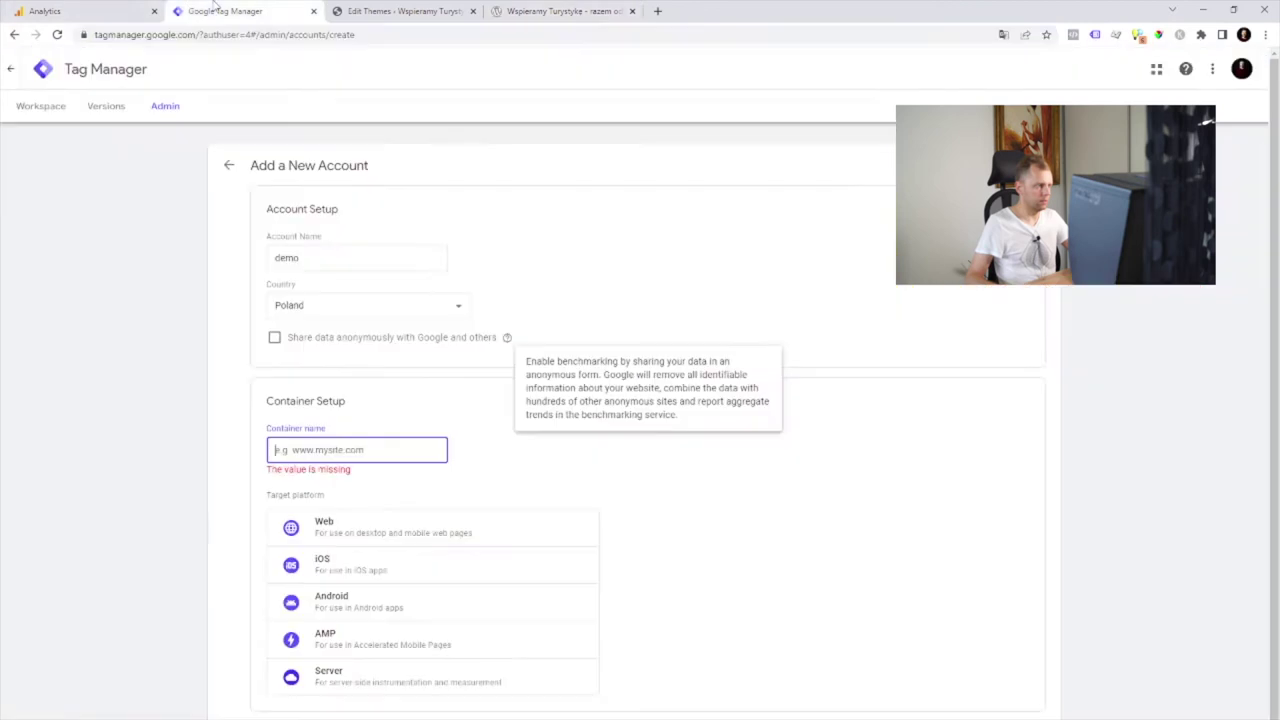
{"action": "type", "text": "https://hello.nspace.pl"}
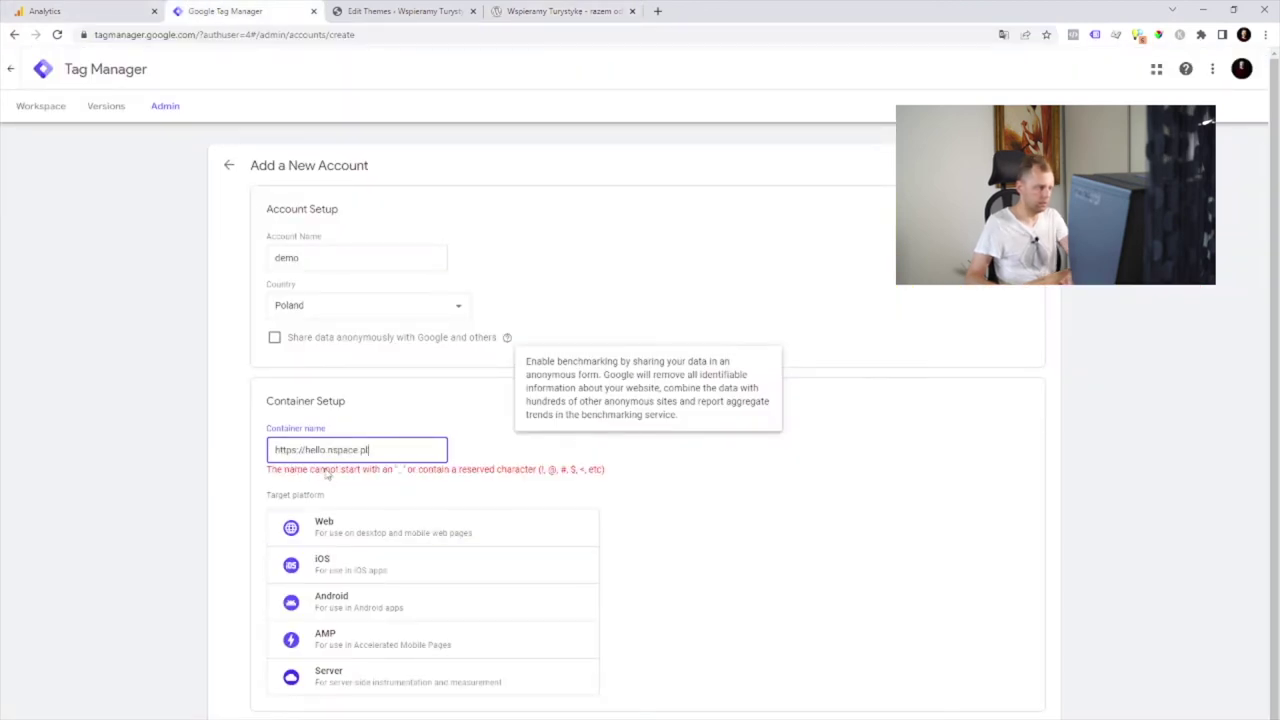
{"action": "left_click_drag", "start_coordinate": [307, 450], "coordinate": [261, 455]}
{"action": "key", "text": "BackSpace"}
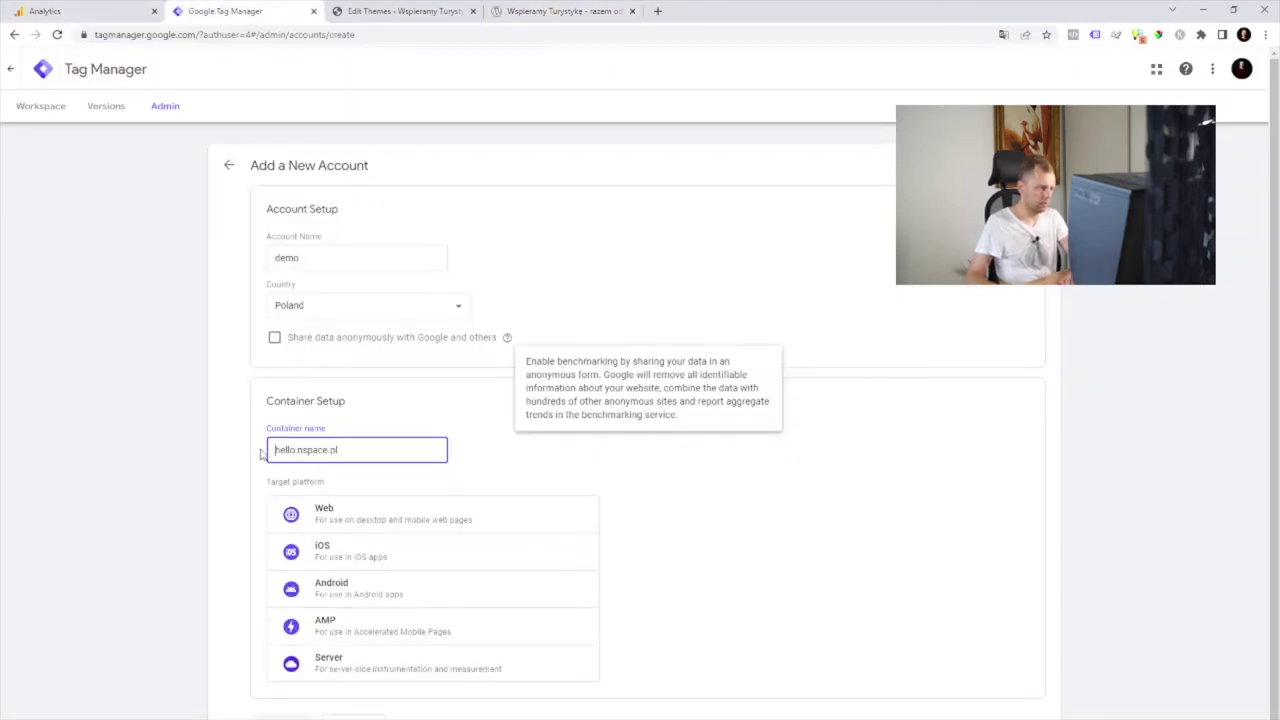
{"action": "left_click", "coordinate": [390, 521]}
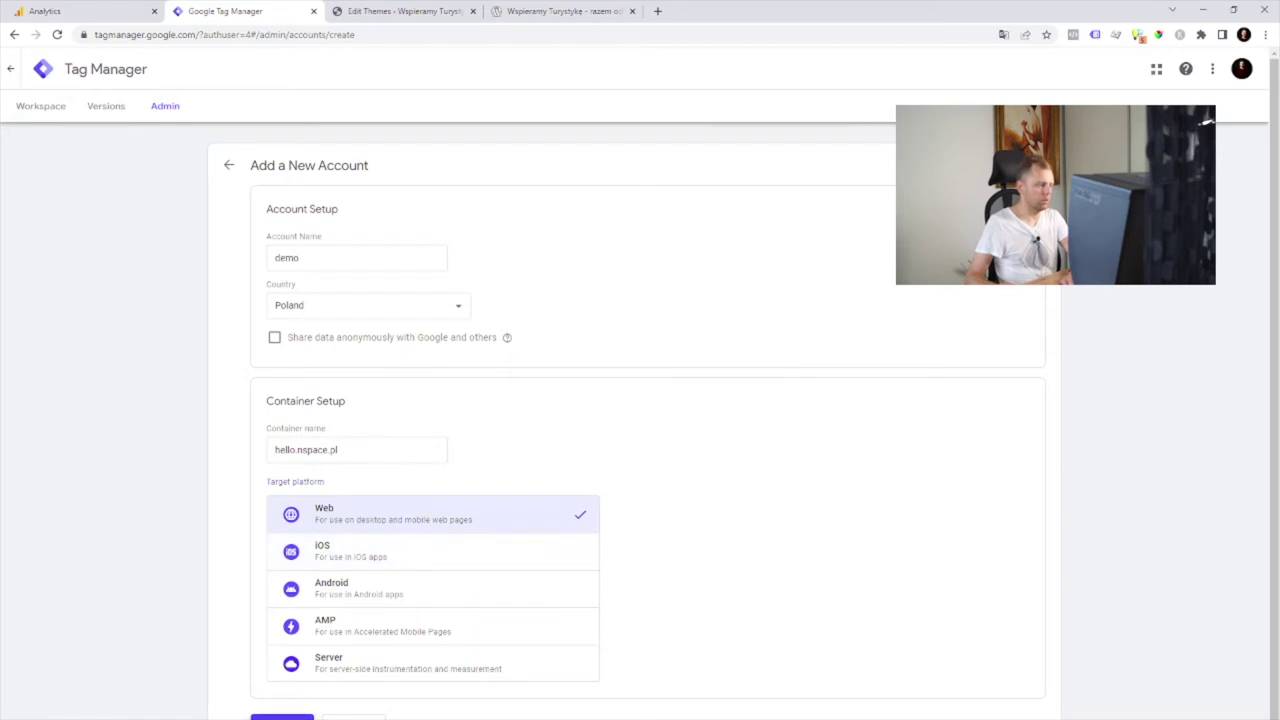
- Create the container, accept the Tag Manager terms, and select the head install snippet
{"action": "left_click", "coordinate": [283, 717]}
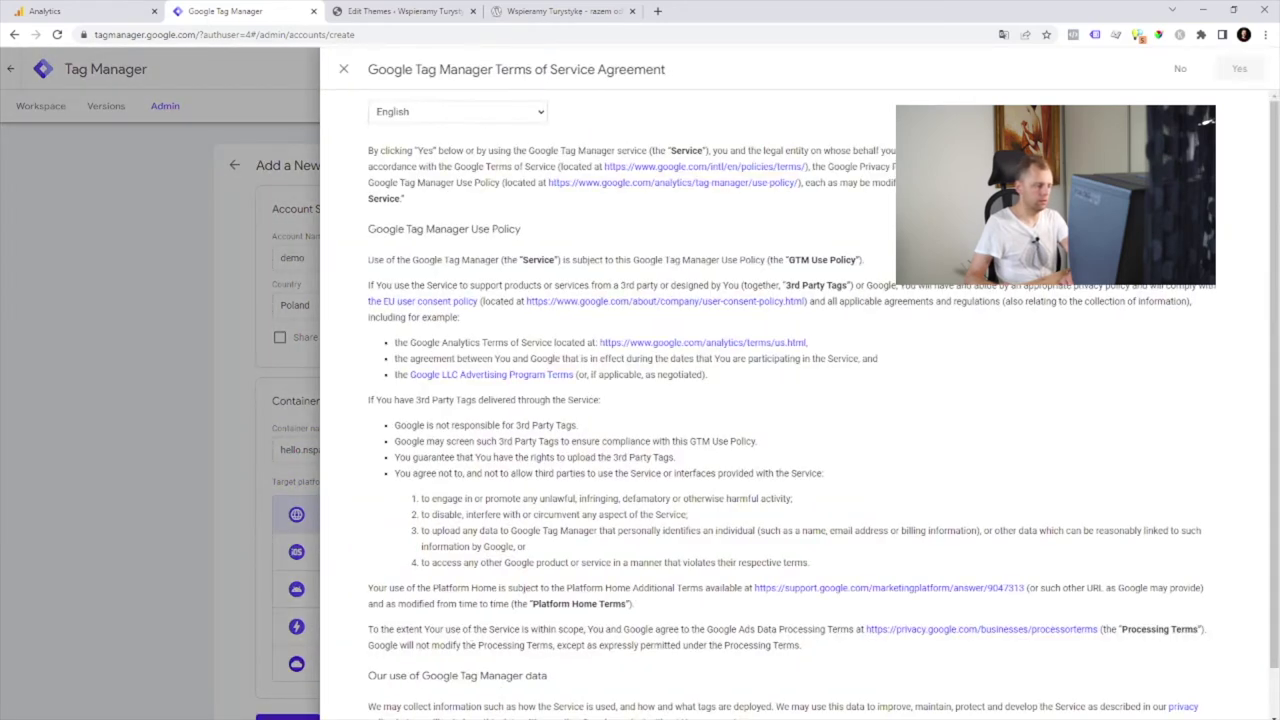
{"action": "left_click", "coordinate": [1239, 68]}
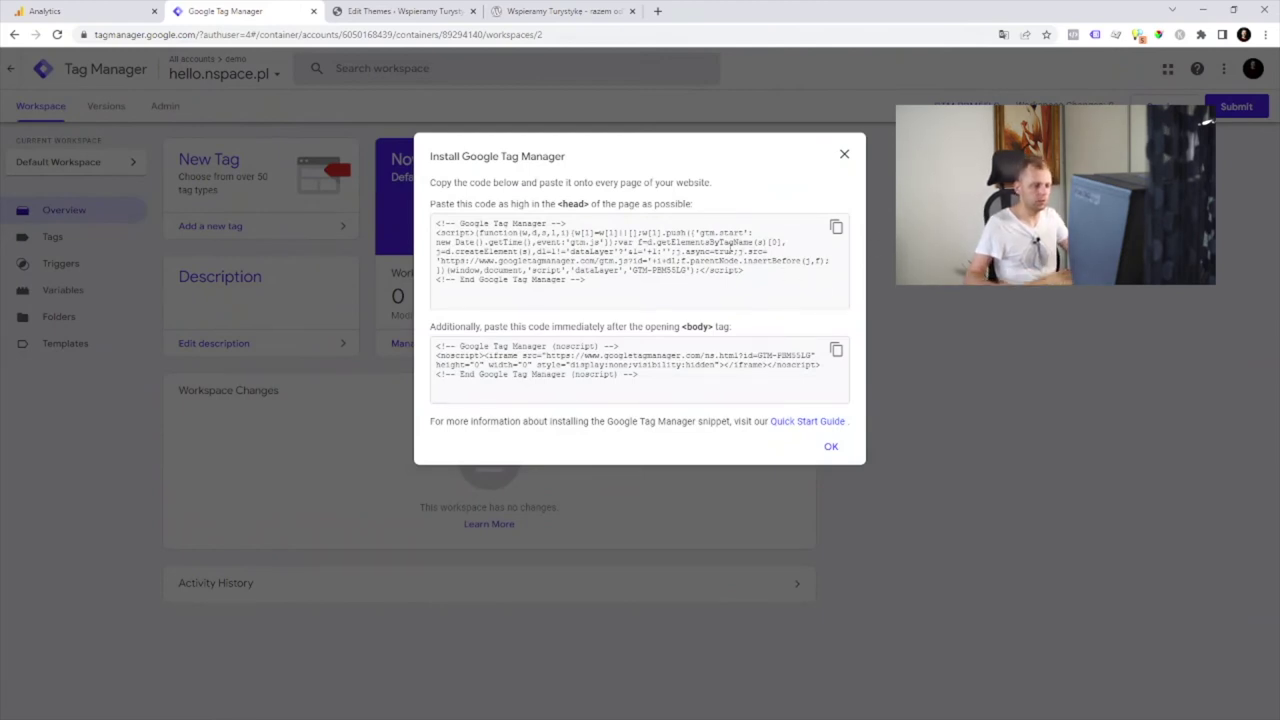
{"action": "left_click_drag", "start_coordinate": [775, 272], "coordinate": [428, 233]}
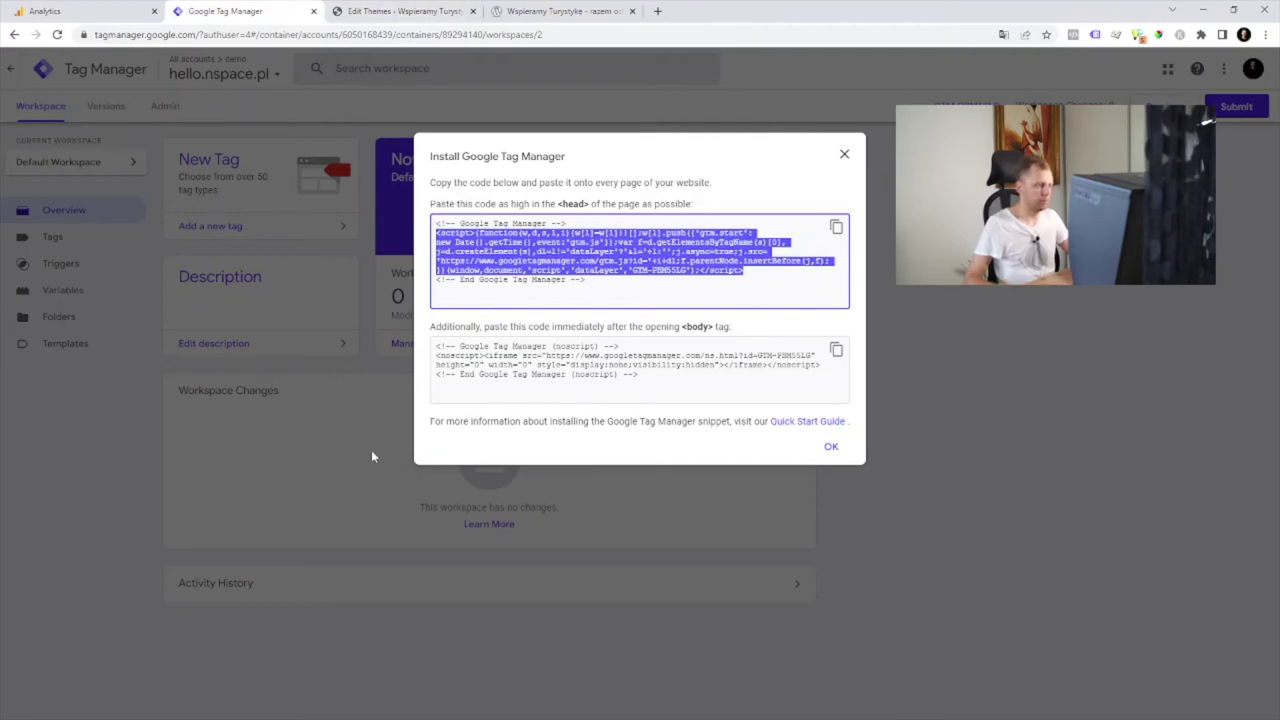
- Show the Malina theme's header.php in the WordPress Theme File Editor
{"action": "left_click", "coordinate": [426, 8]}
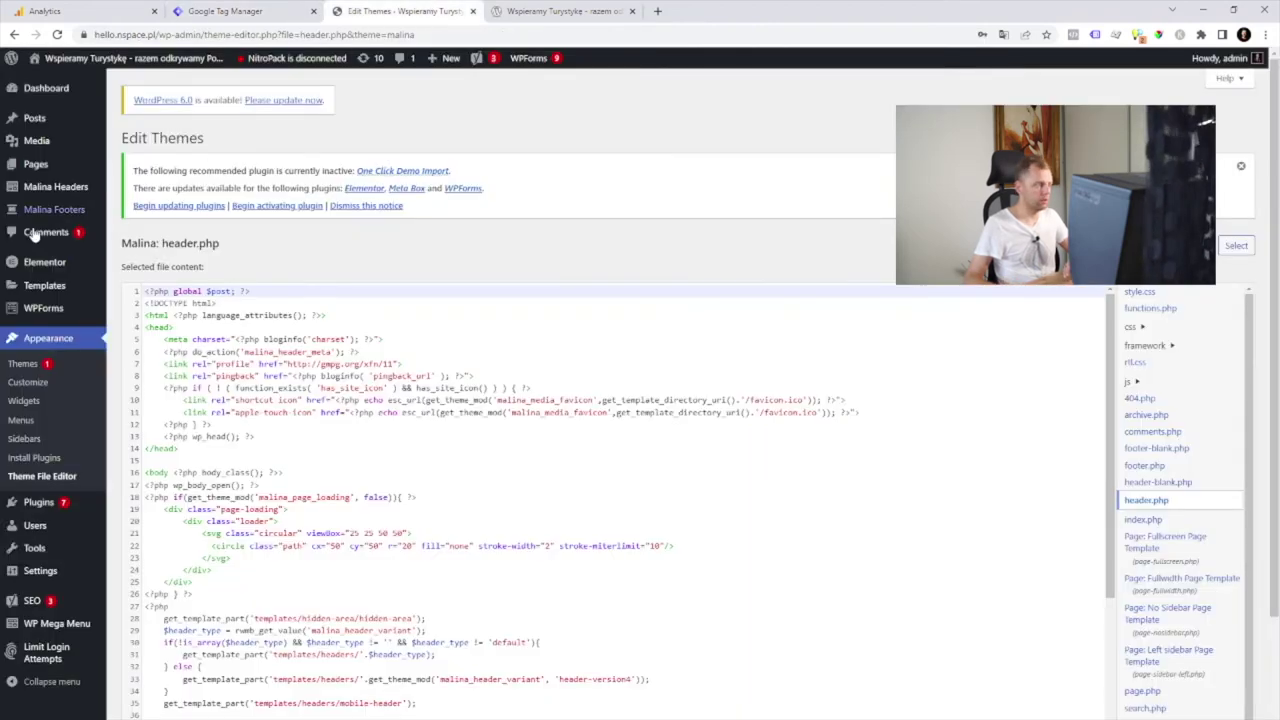
{"action": "mouse_move", "coordinate": [26, 188]}
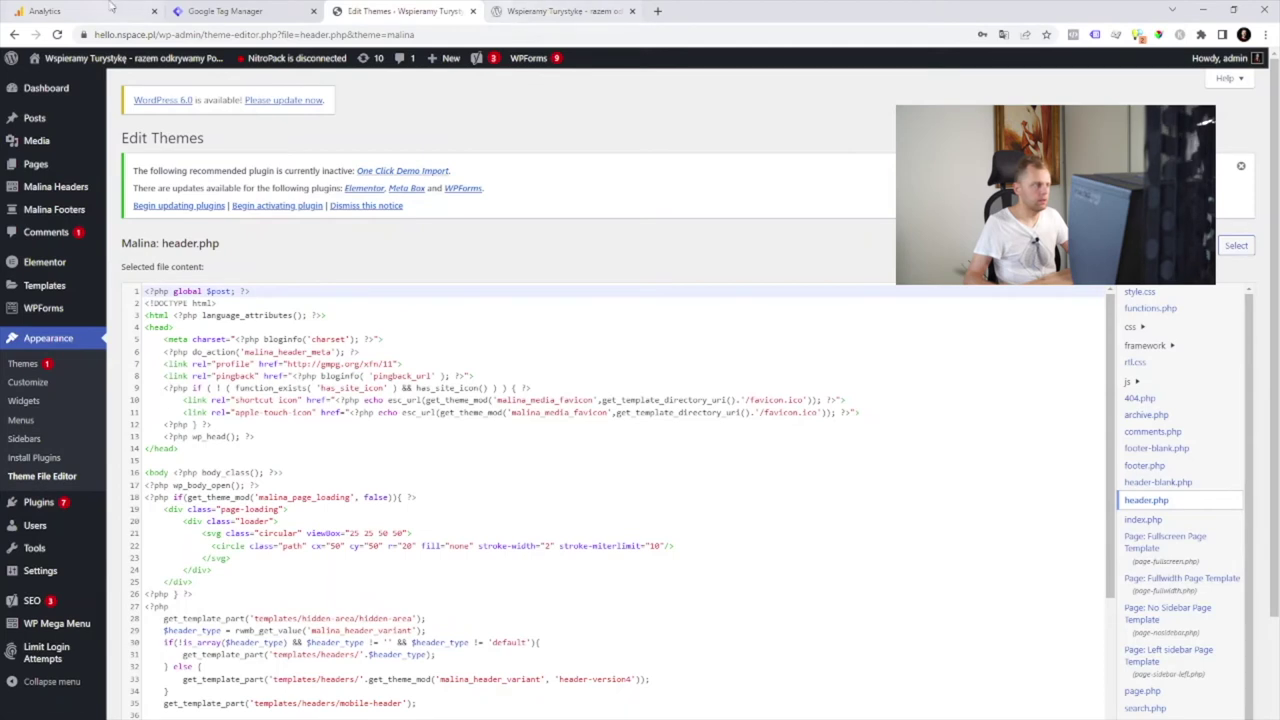
- Select the body install snippet, close the install dialog, and return to the hello.nspace.pl homepage
{"action": "left_click", "coordinate": [200, 10]}
{"action": "left_click", "coordinate": [566, 398]}
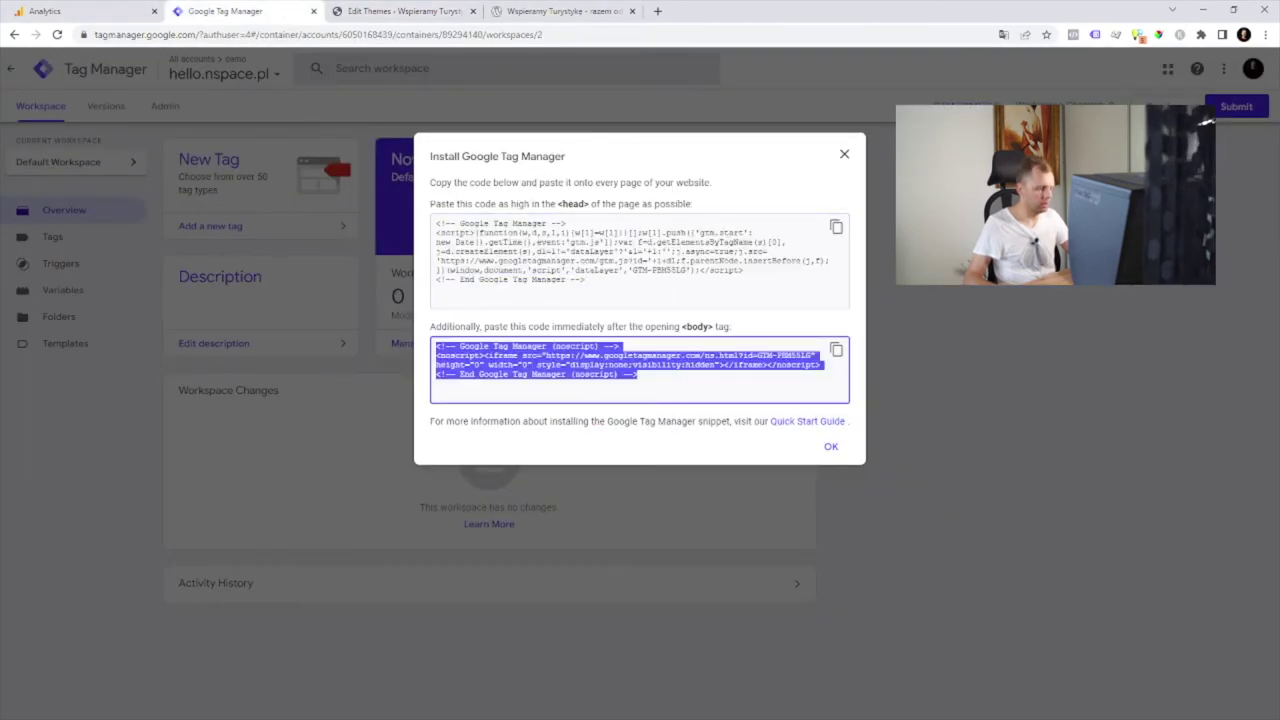
{"action": "key", "text": "alt+Tab"}
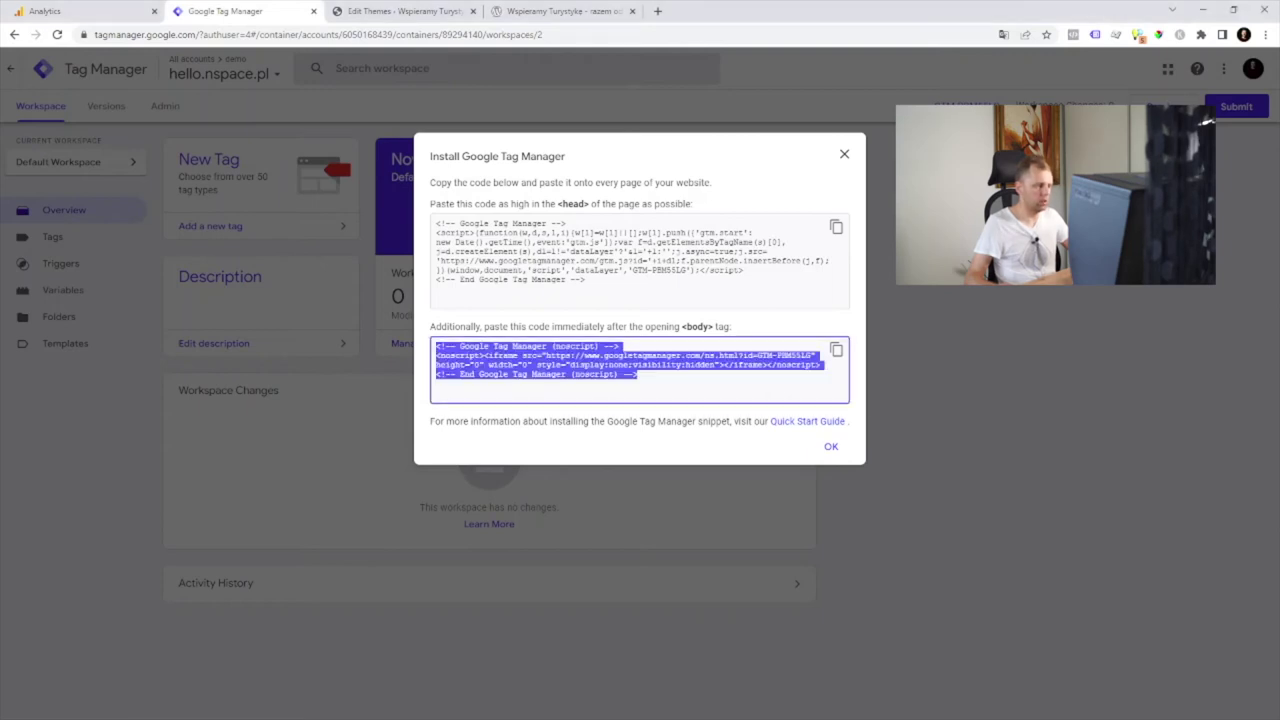
{"action": "left_click", "coordinate": [831, 446]}
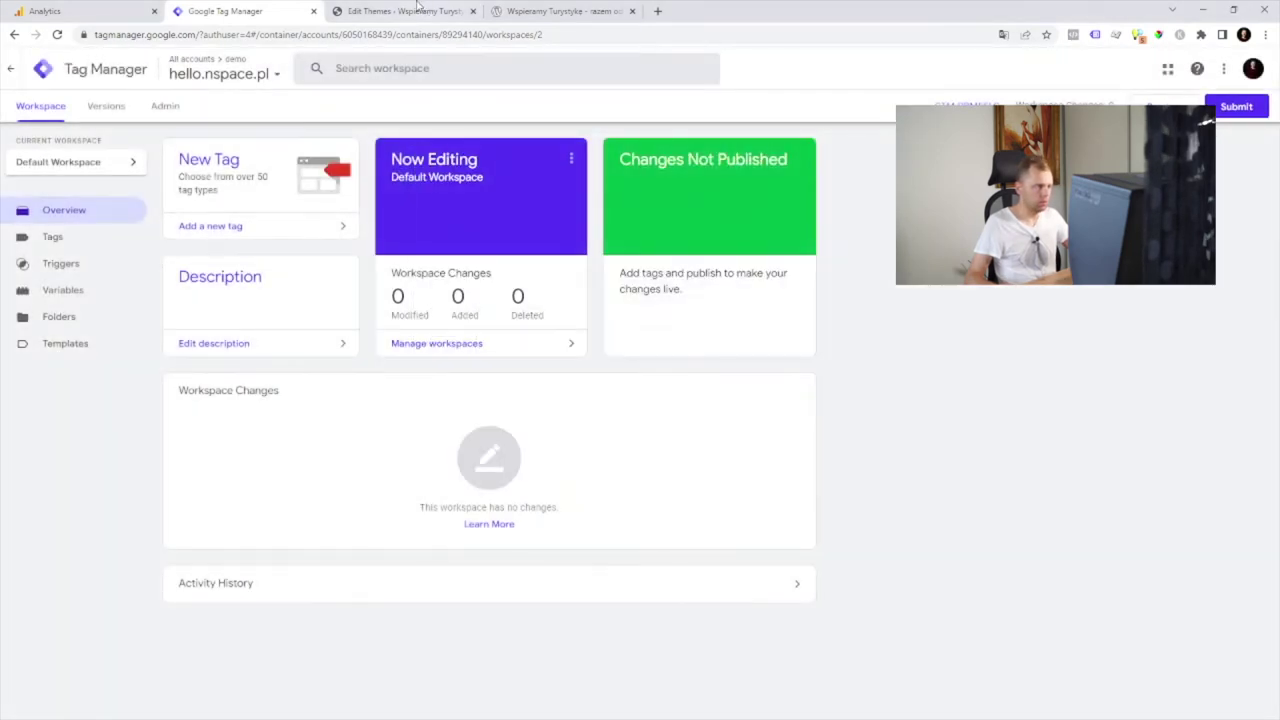
{"action": "left_click", "coordinate": [560, 11]}
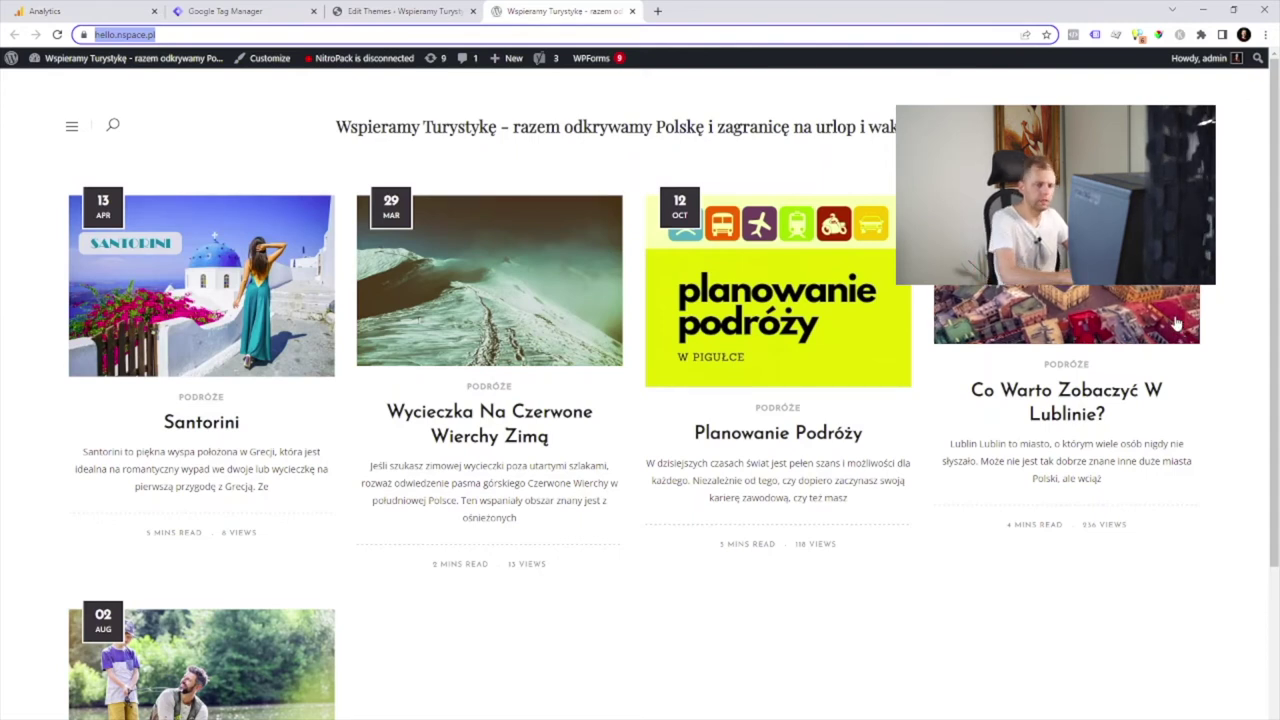
- Reload the hello.nspace.pl blog homepage twice so it loads fresh
{"action": "key", "text": "Return"}
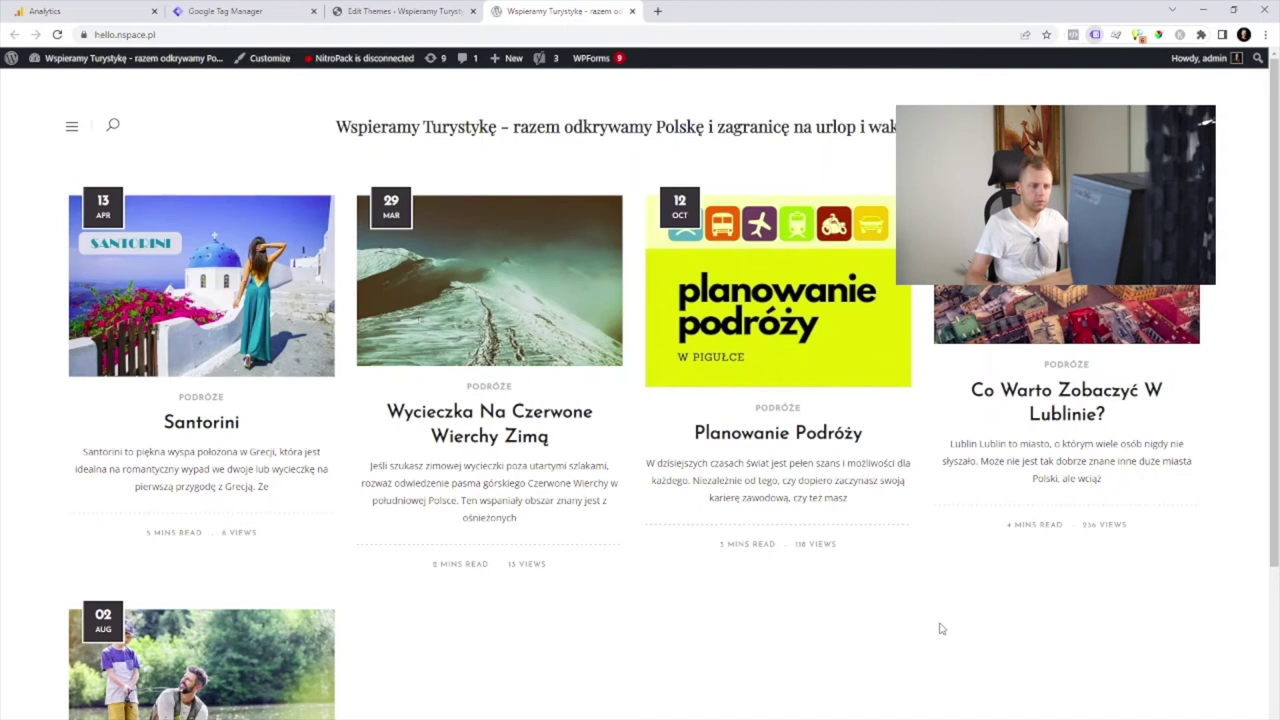
{"action": "key", "text": "F5"}
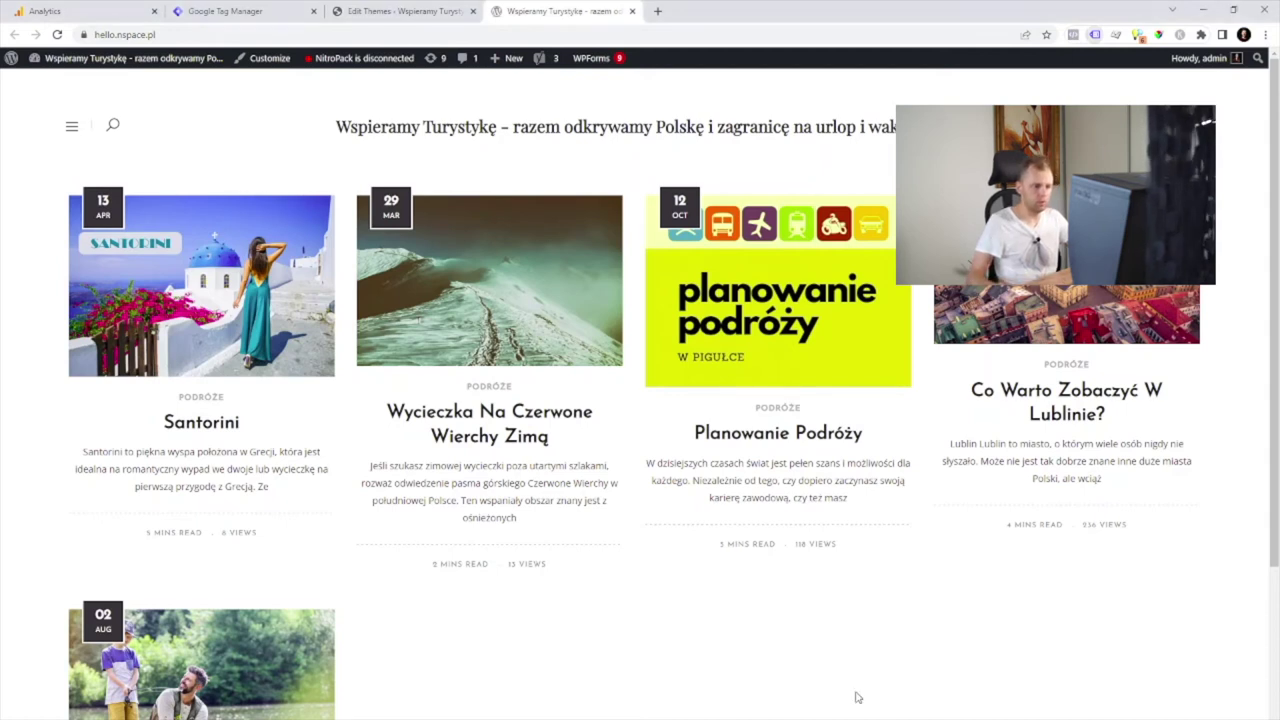
- Reload the hello.nspace.pl homepage once more to show its travel post grid
{"action": "key", "text": "F5"}
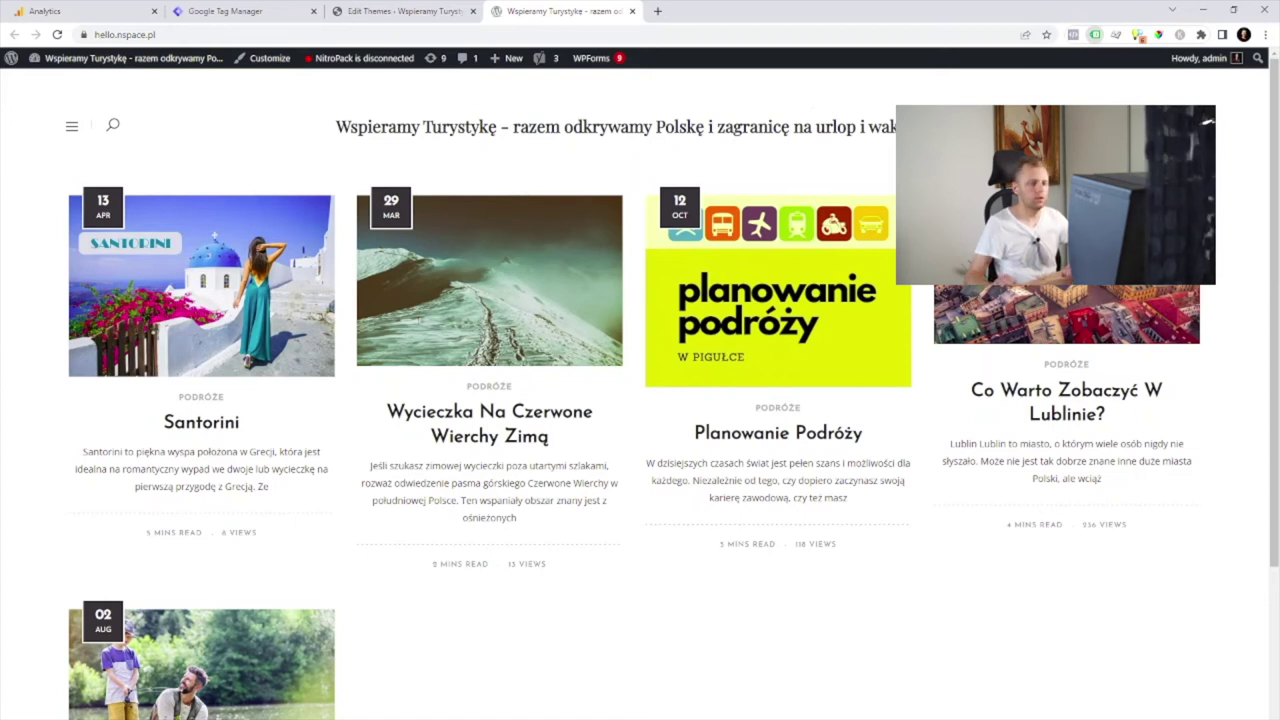
- Open the hello.nspace.pl container's Tags list in Tag Manager after checking the Analytics stream
{"action": "left_click", "coordinate": [270, 10]}
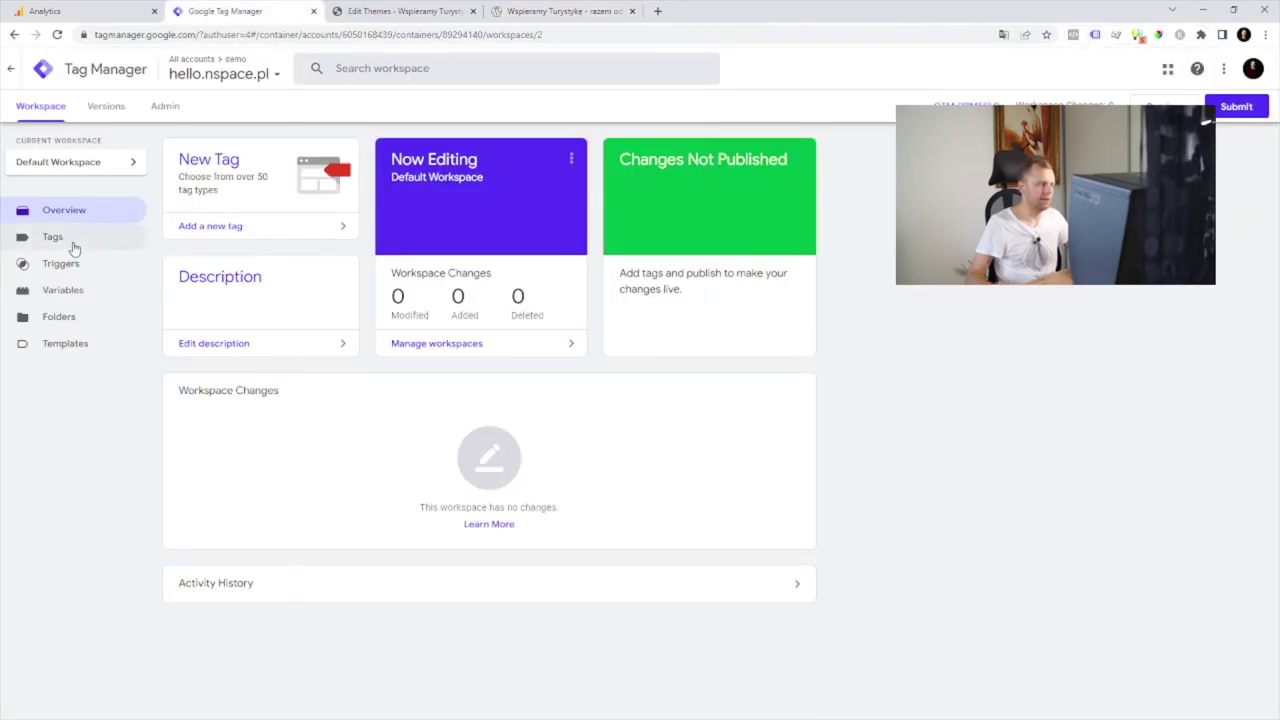
{"action": "left_click", "coordinate": [103, 8]}
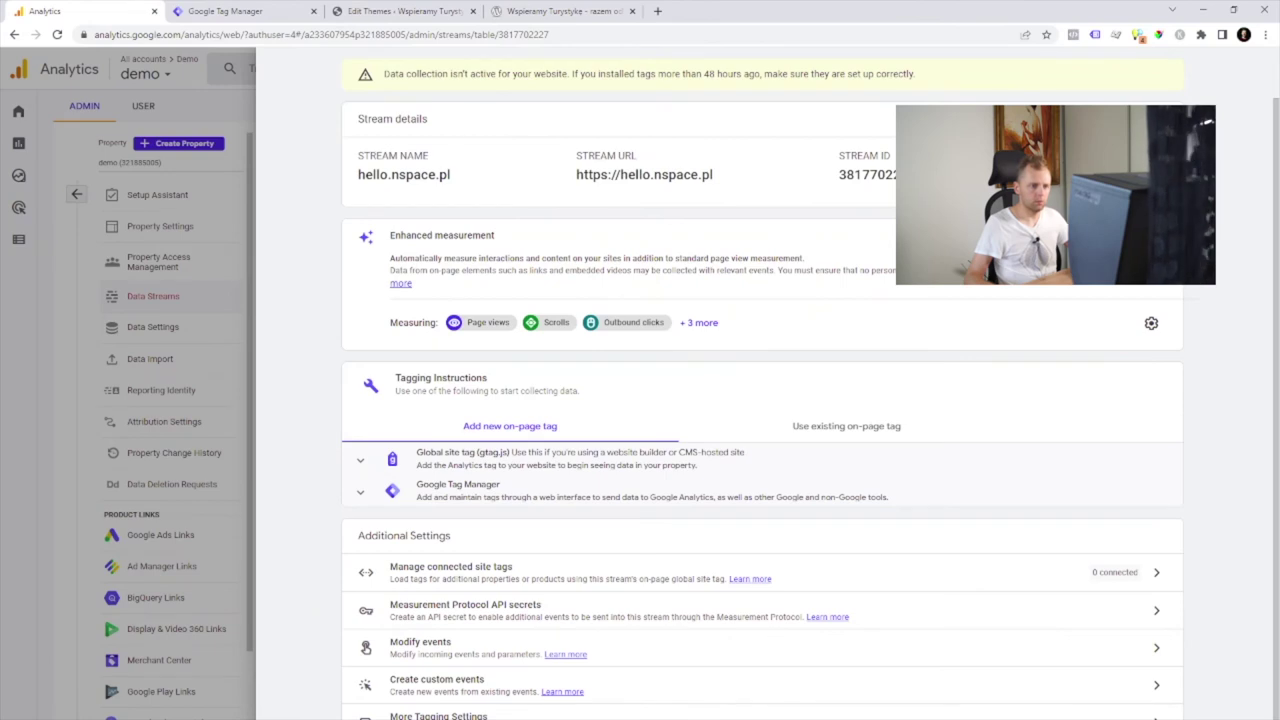
{"action": "left_click", "coordinate": [228, 10]}
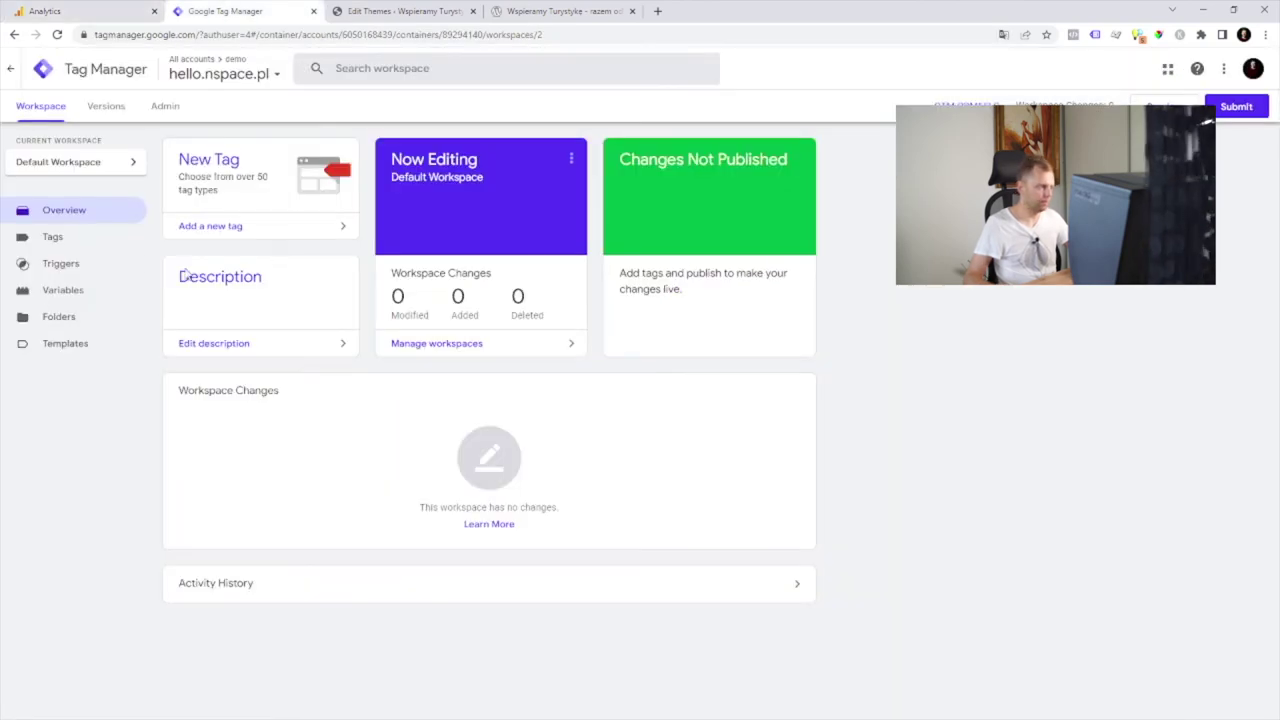
{"action": "left_click", "coordinate": [79, 242]}
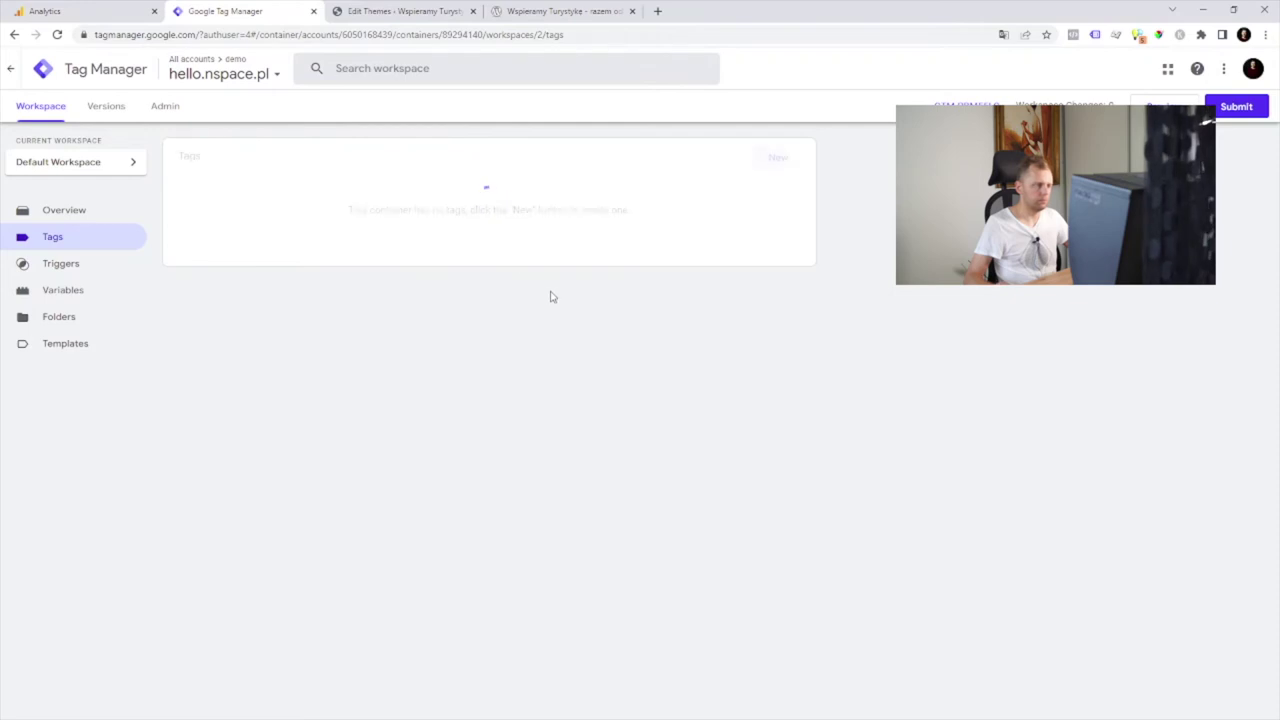
- Create a new tag titled 'GA4 Pageview'
{"action": "left_click", "coordinate": [781, 162]}
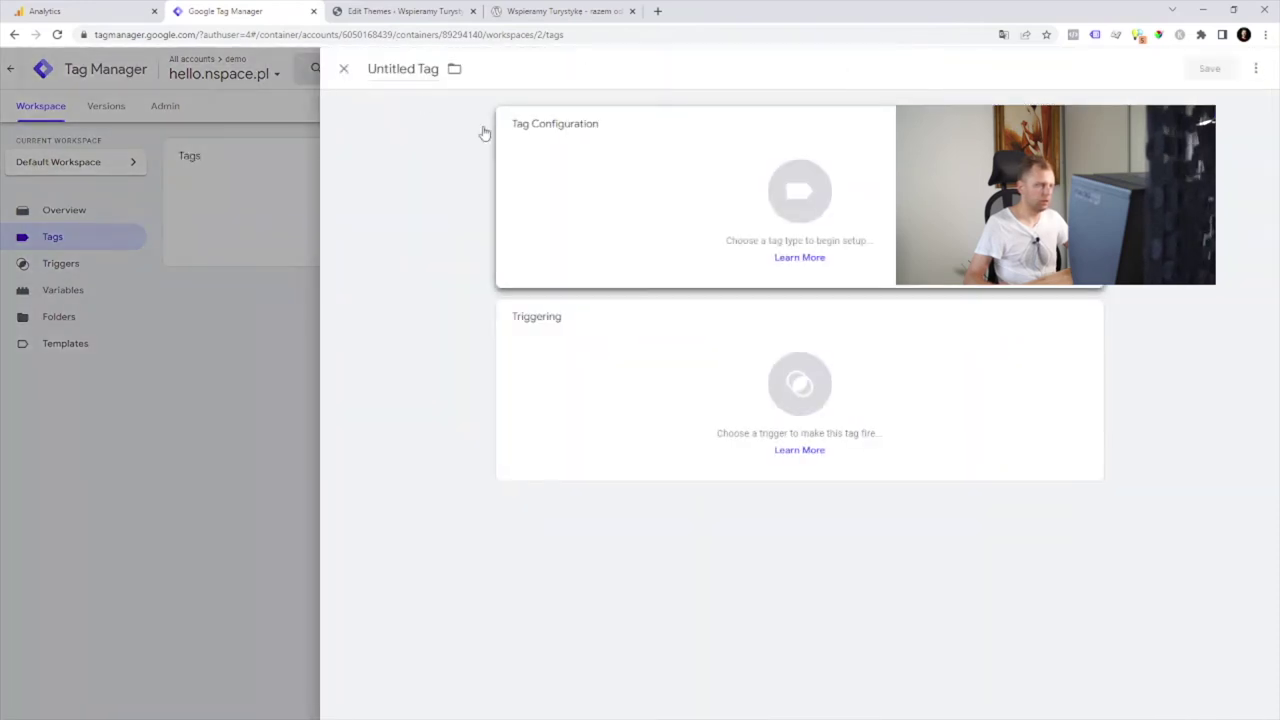
{"action": "left_click", "coordinate": [403, 69]}
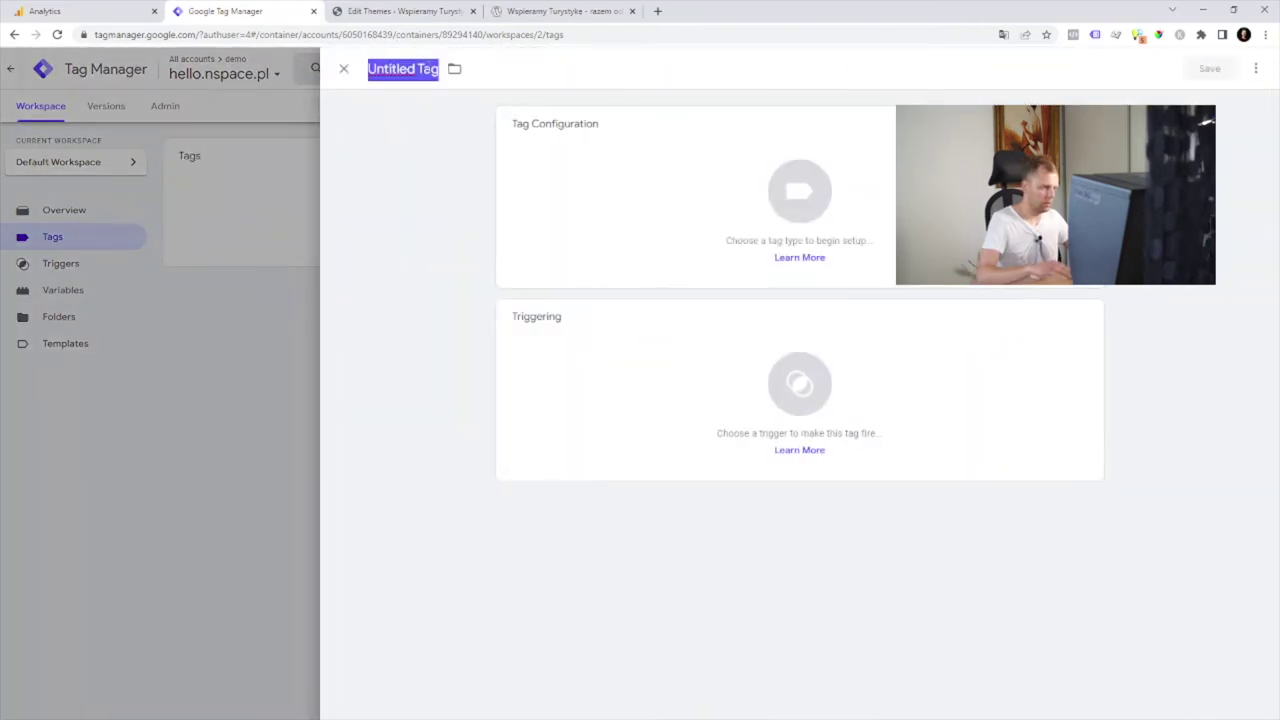
{"action": "type", "text": "GA4"}
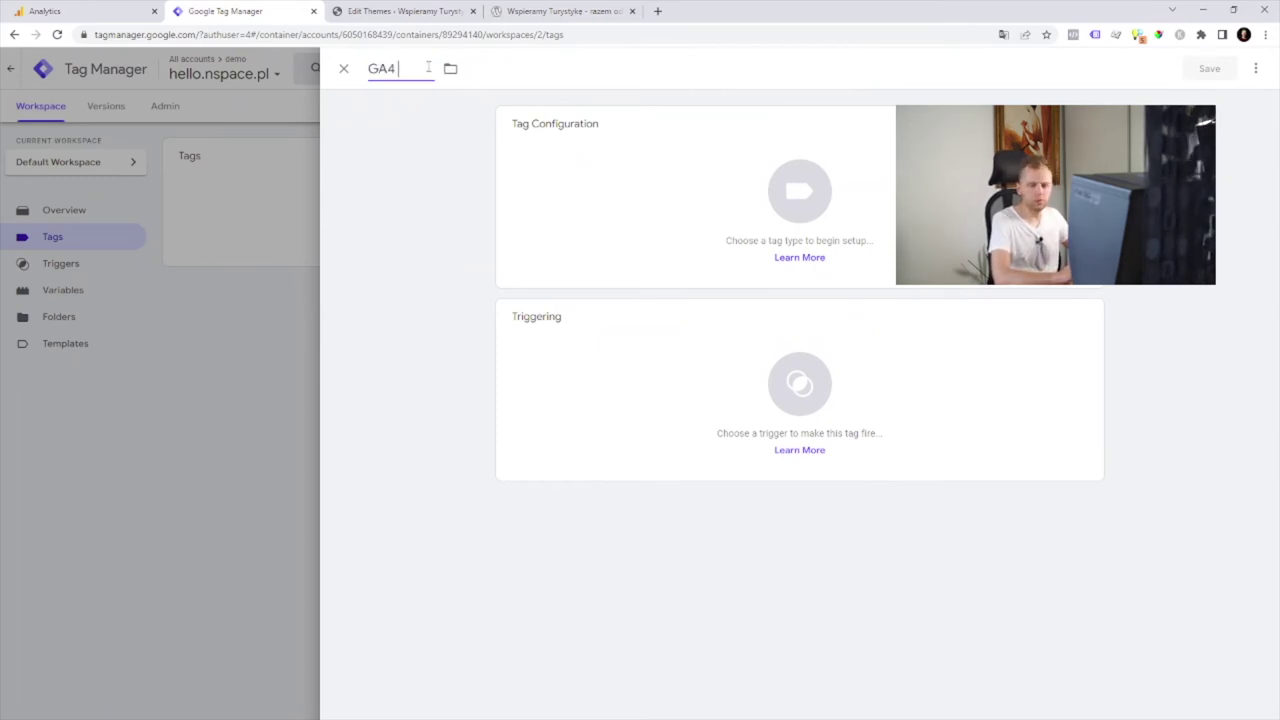
{"action": "type", "text": " Page"}
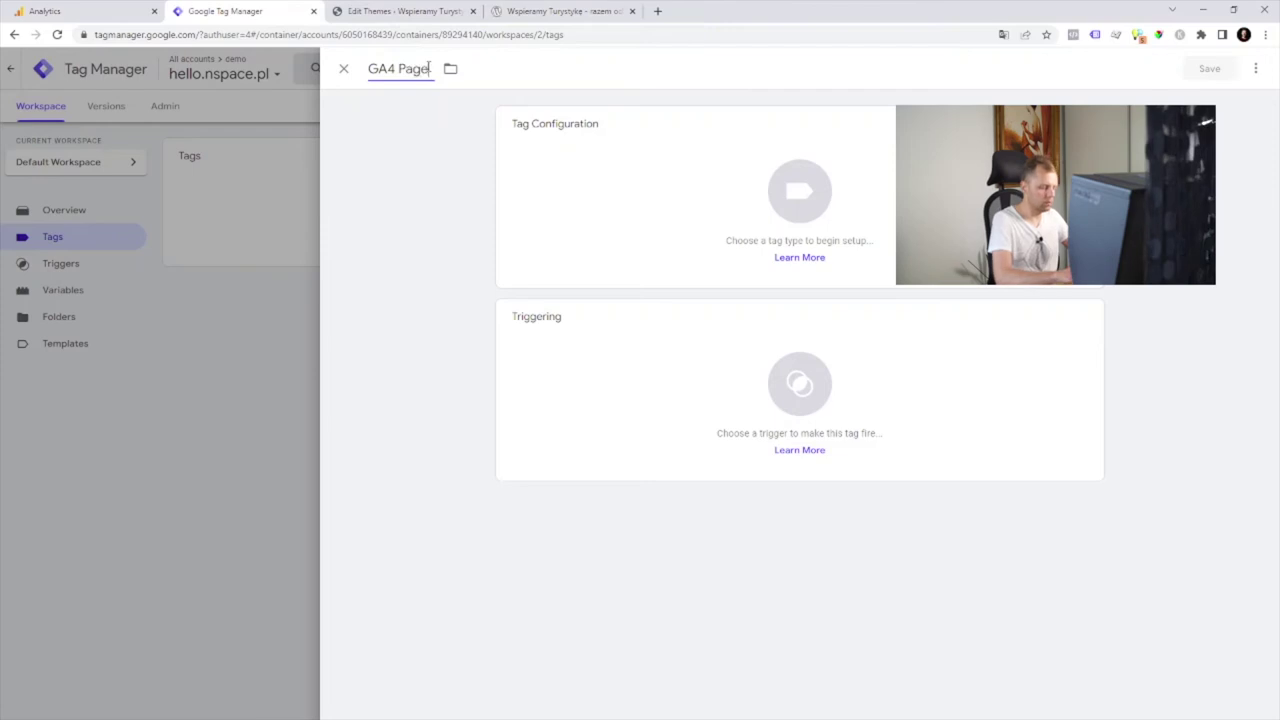
{"action": "type", "text": "iew"}
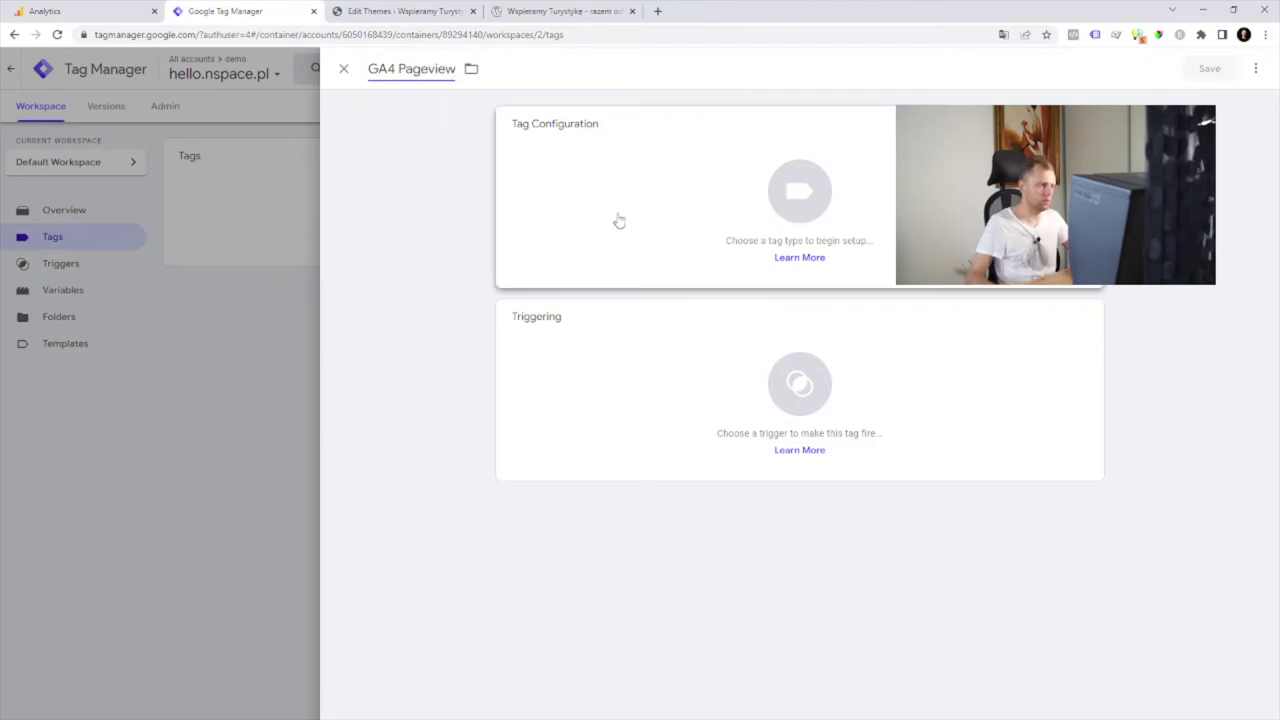
- Make the tag a GA4 Configuration with the pasted measurement ID, firing on All Pages
{"action": "left_click", "coordinate": [634, 209]}
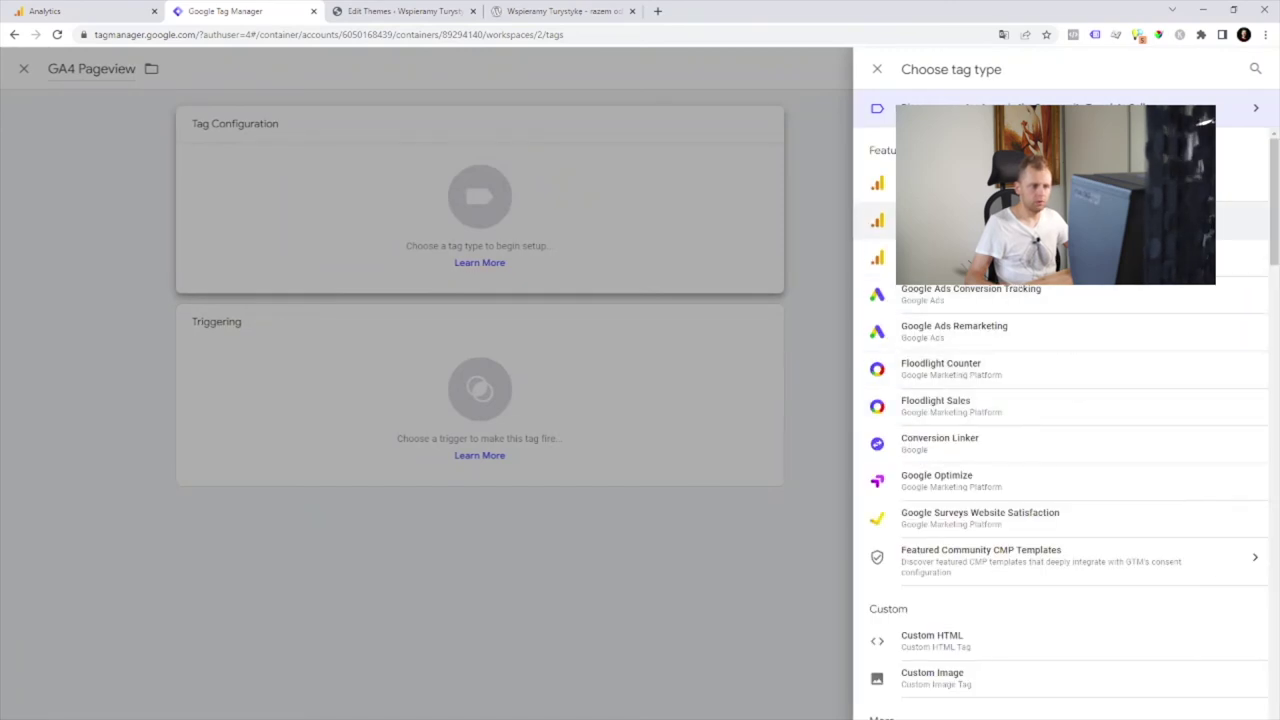
{"action": "left_click", "coordinate": [960, 221]}
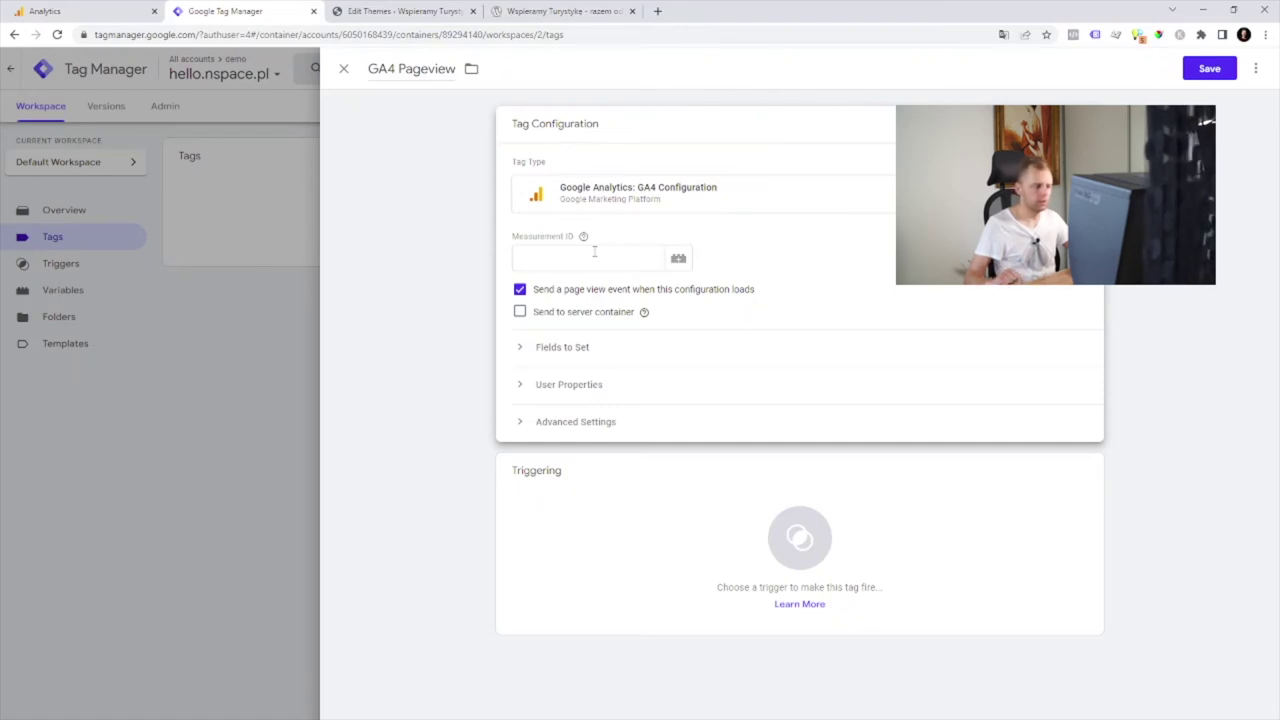
{"action": "left_click", "coordinate": [594, 257]}
{"action": "type", "text": "G-LV5SN34EK7"}
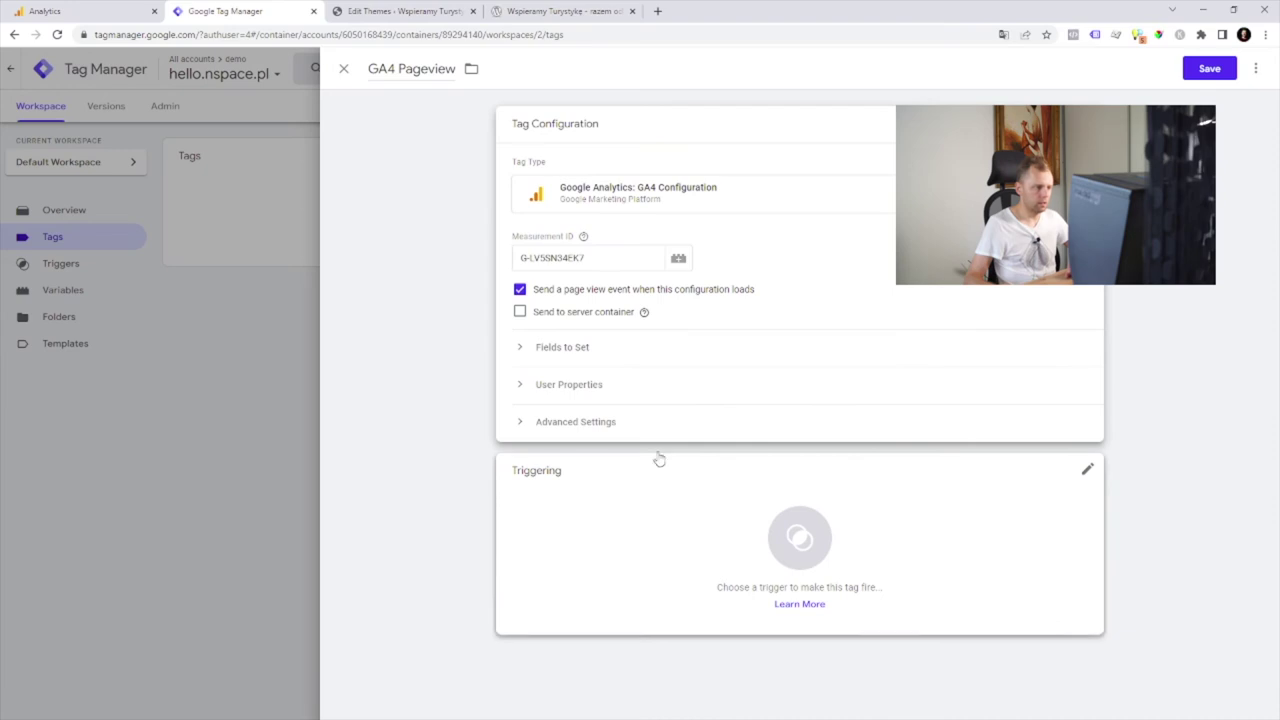
{"action": "left_click", "coordinate": [617, 514]}
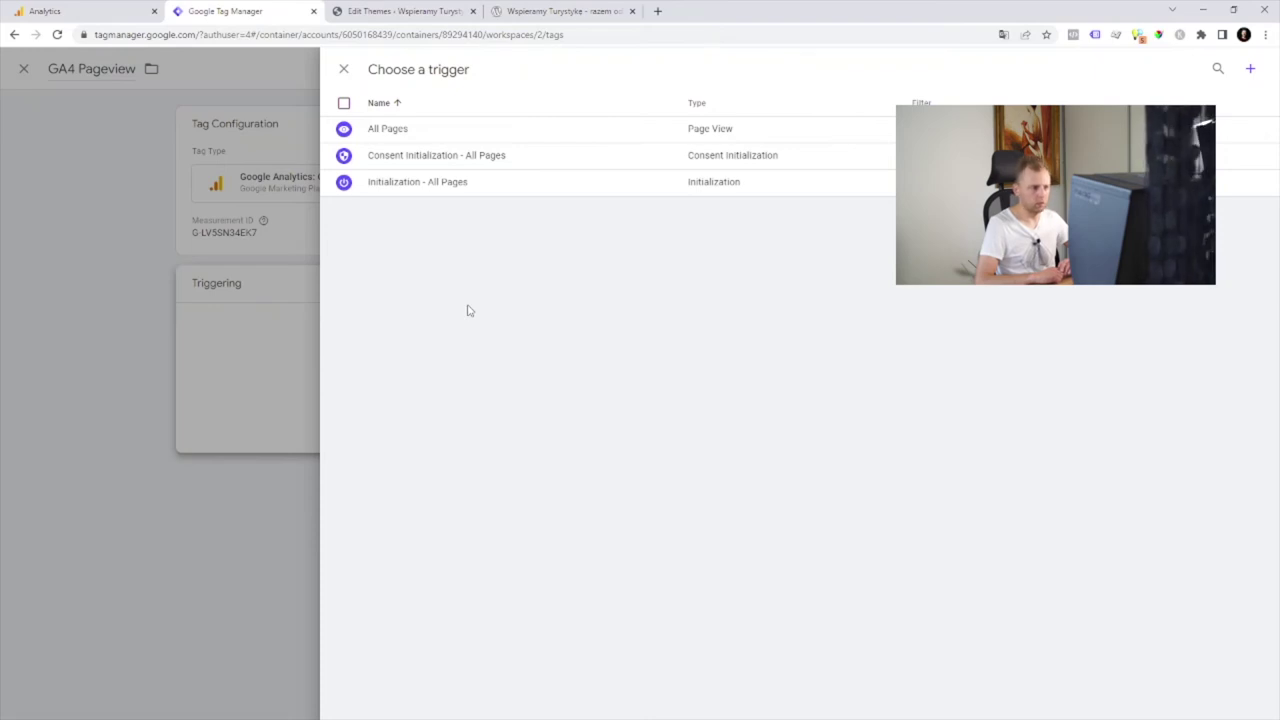
{"action": "left_click", "coordinate": [465, 130]}
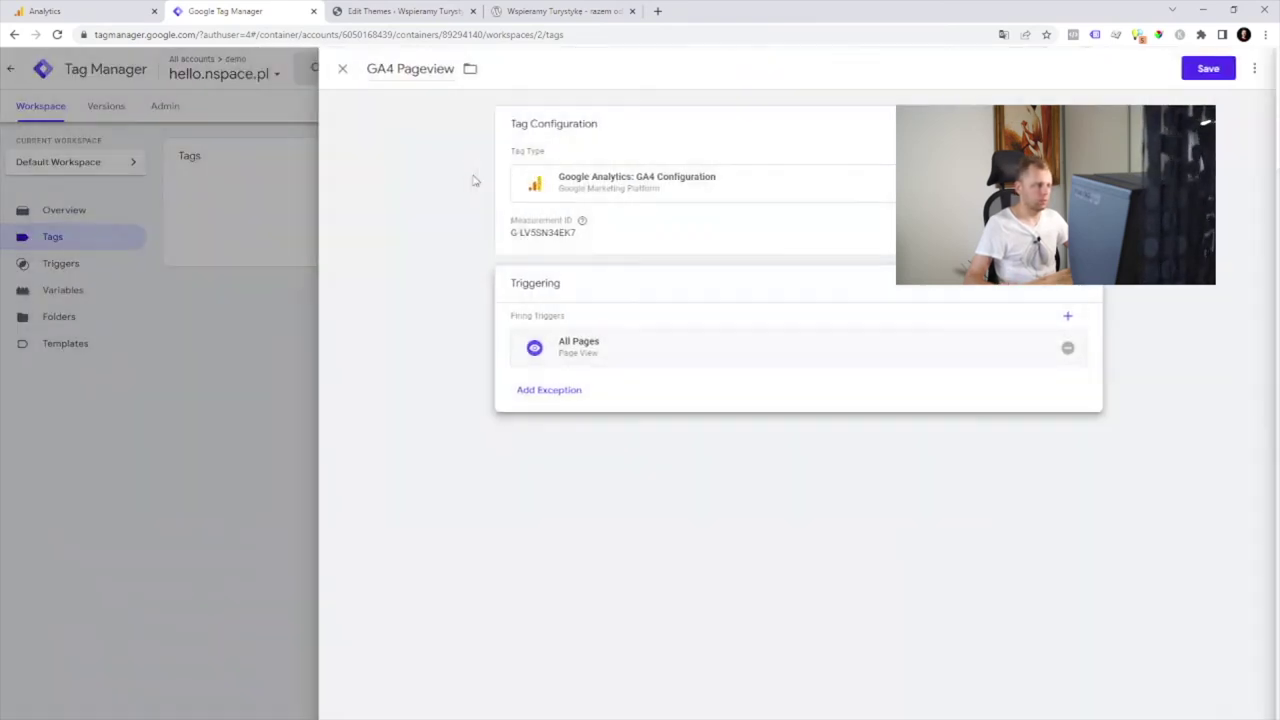
- Save the GA4 Pageview tag and publish the container as Version 2 without a description
{"action": "left_click", "coordinate": [1224, 70]}
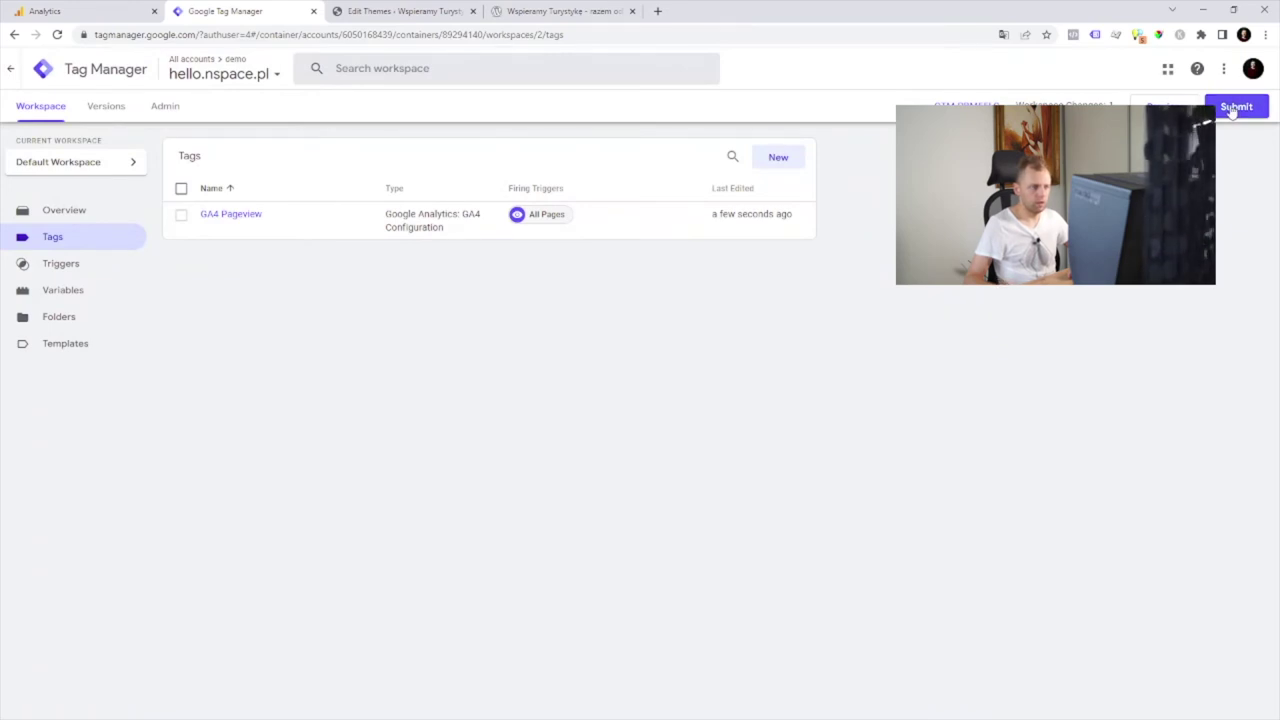
{"action": "left_click", "coordinate": [1234, 108]}
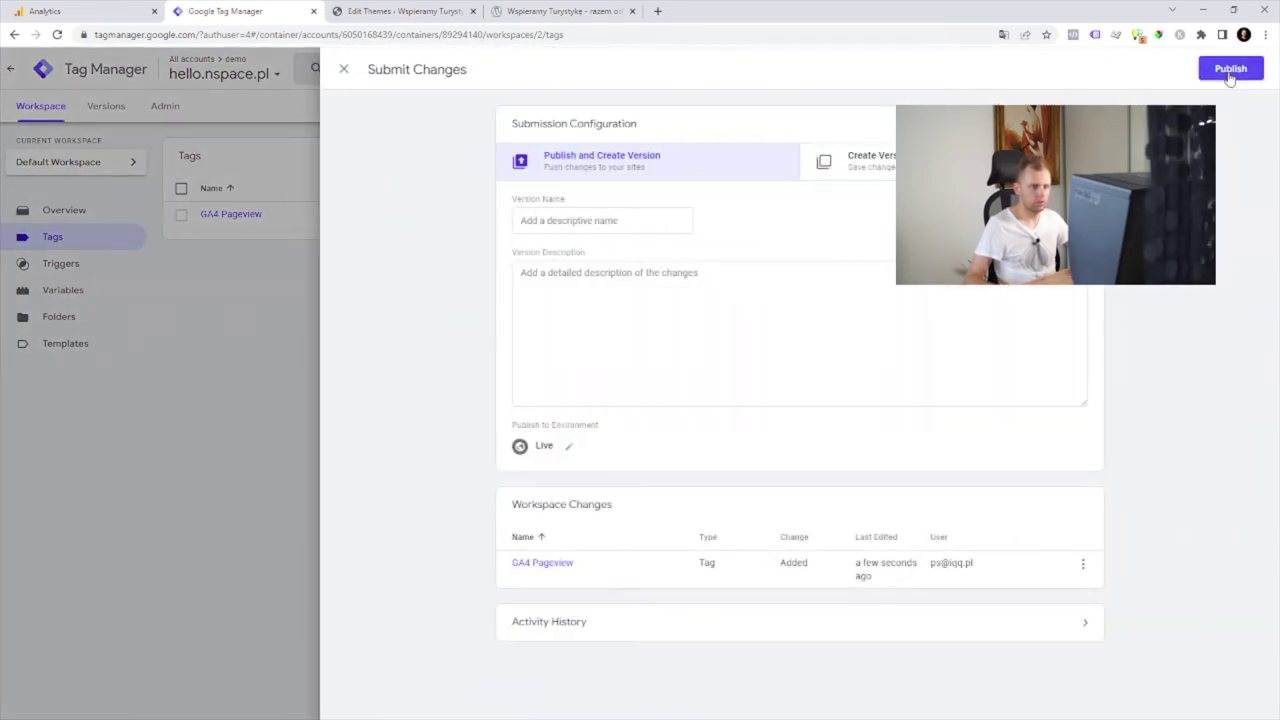
{"action": "left_click", "coordinate": [1230, 70]}
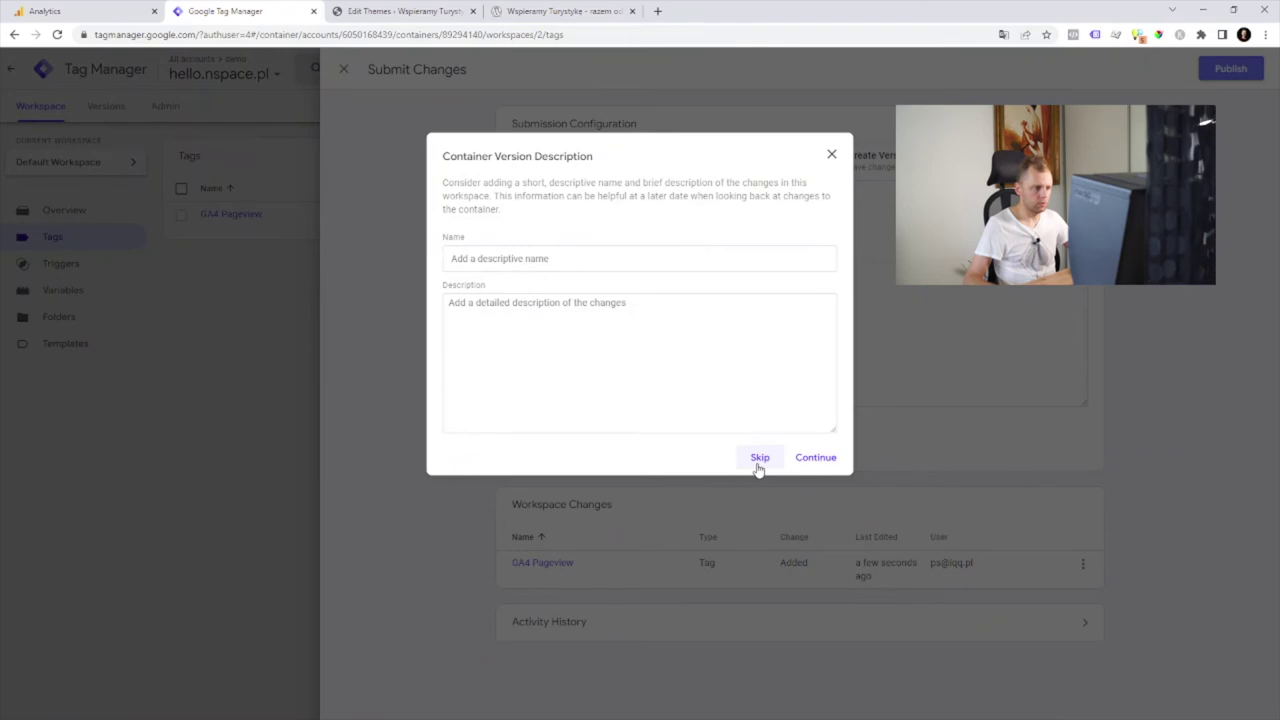
{"action": "left_click", "coordinate": [759, 460]}
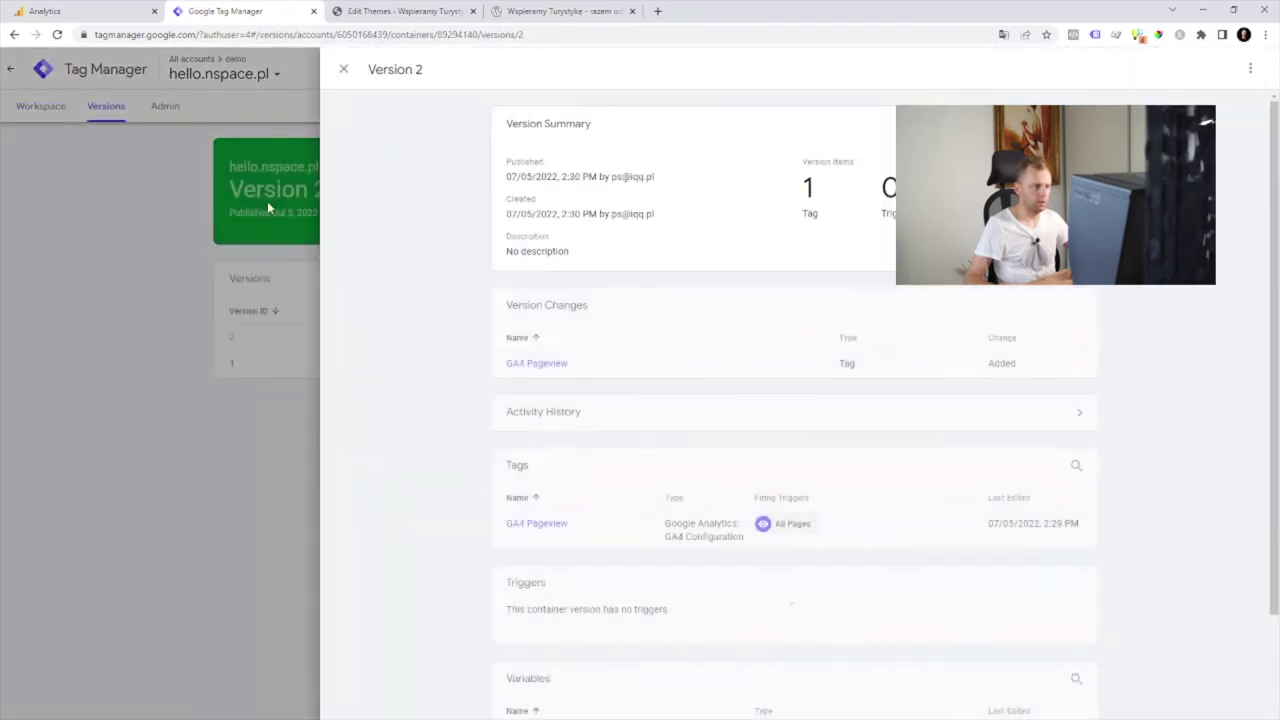
{"action": "left_click", "coordinate": [278, 267]}
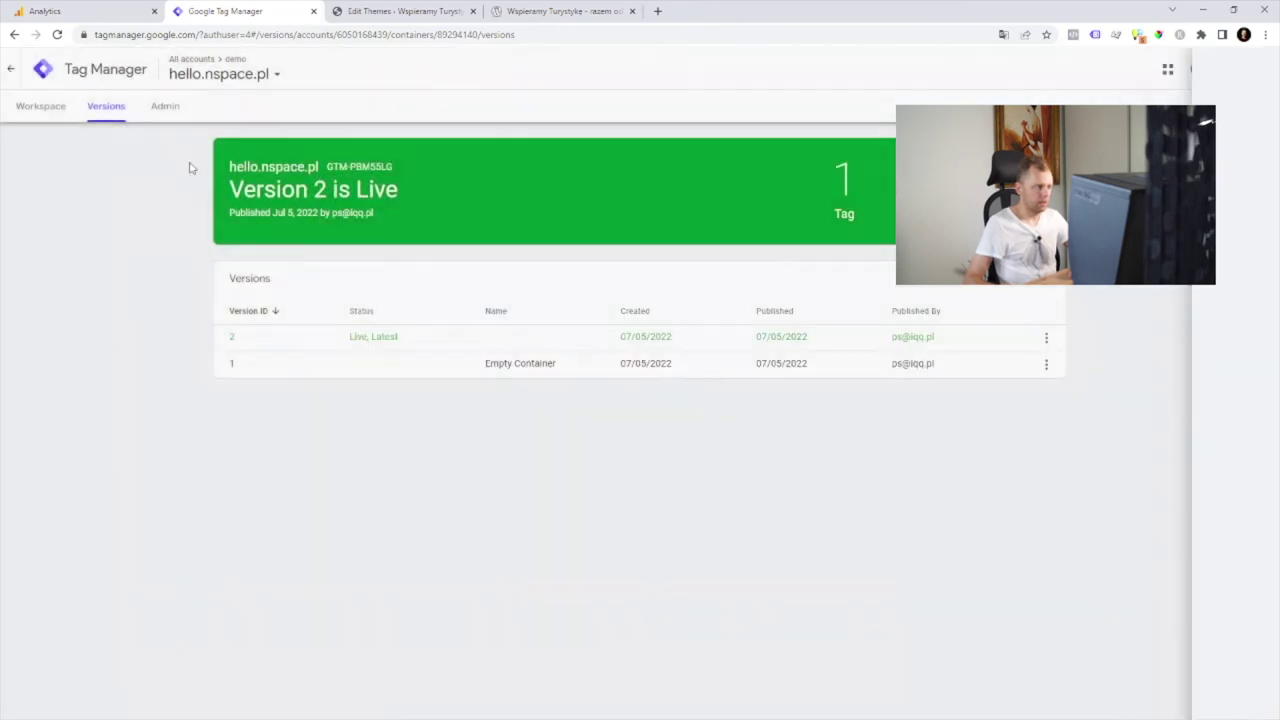
- Reload the live hello.nspace.pl blog home page so the published tag loads
{"action": "left_click", "coordinate": [440, 11]}
{"action": "left_click", "coordinate": [527, 9]}
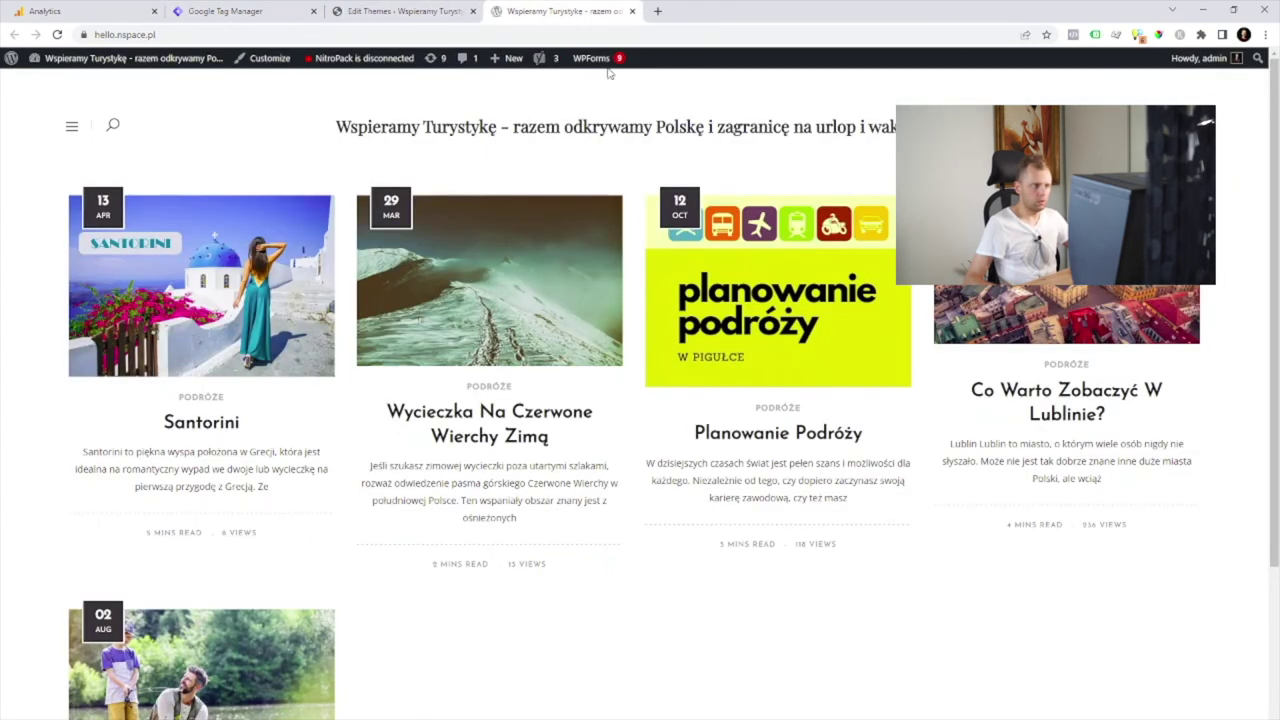
{"action": "left_click", "coordinate": [58, 36]}
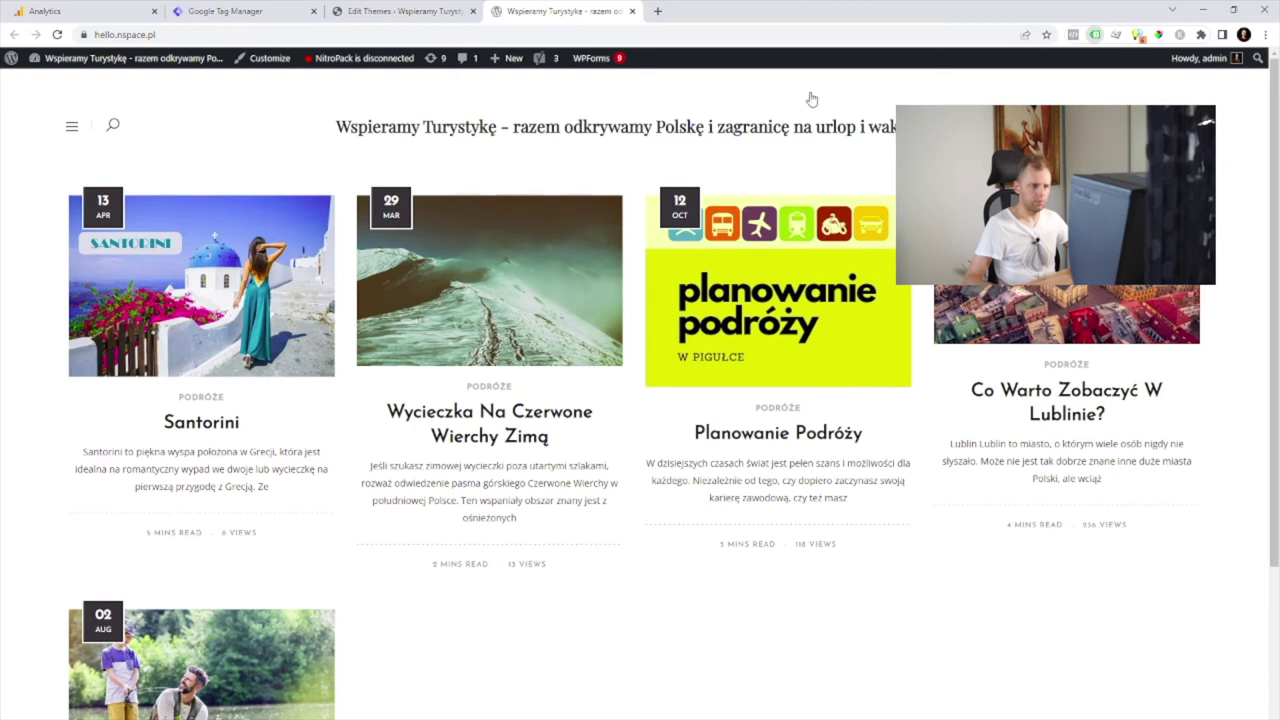
{"action": "left_click", "coordinate": [237, 10]}
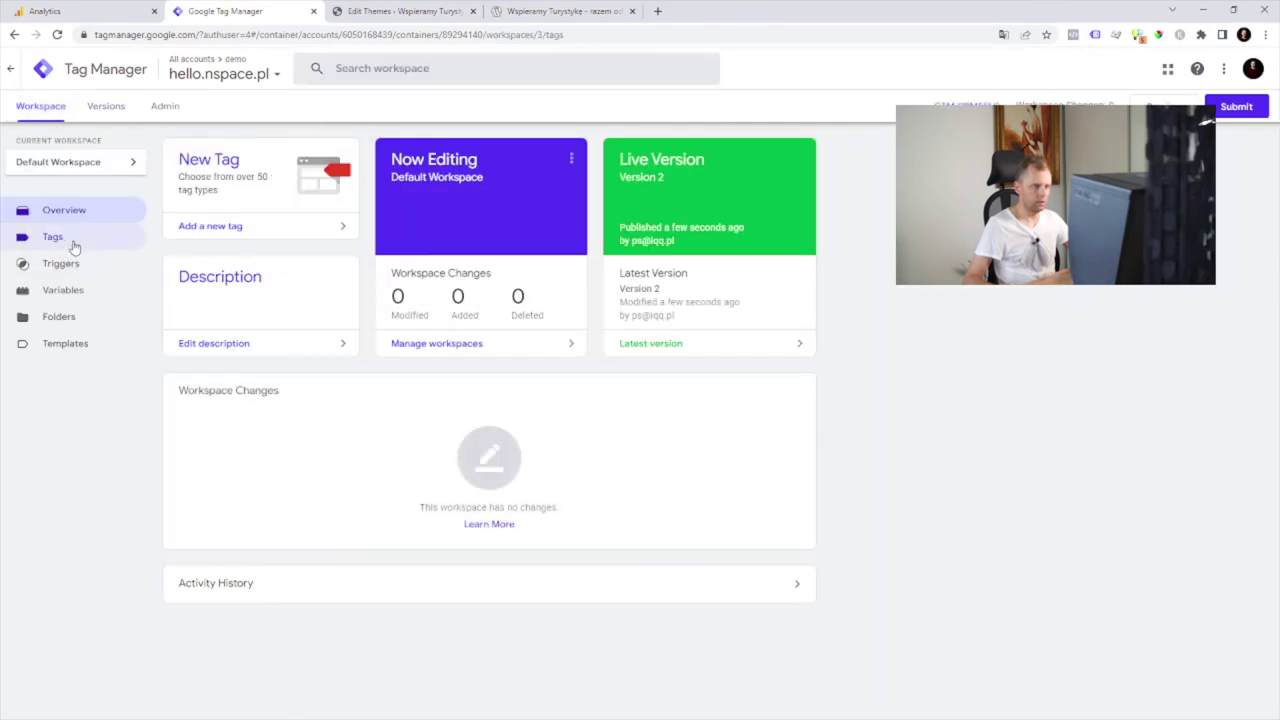
- Close the Analytics data stream details and open the Reports snapshot, currently showing 0 users
{"action": "left_click", "coordinate": [50, 240]}
{"action": "left_click", "coordinate": [82, 10]}
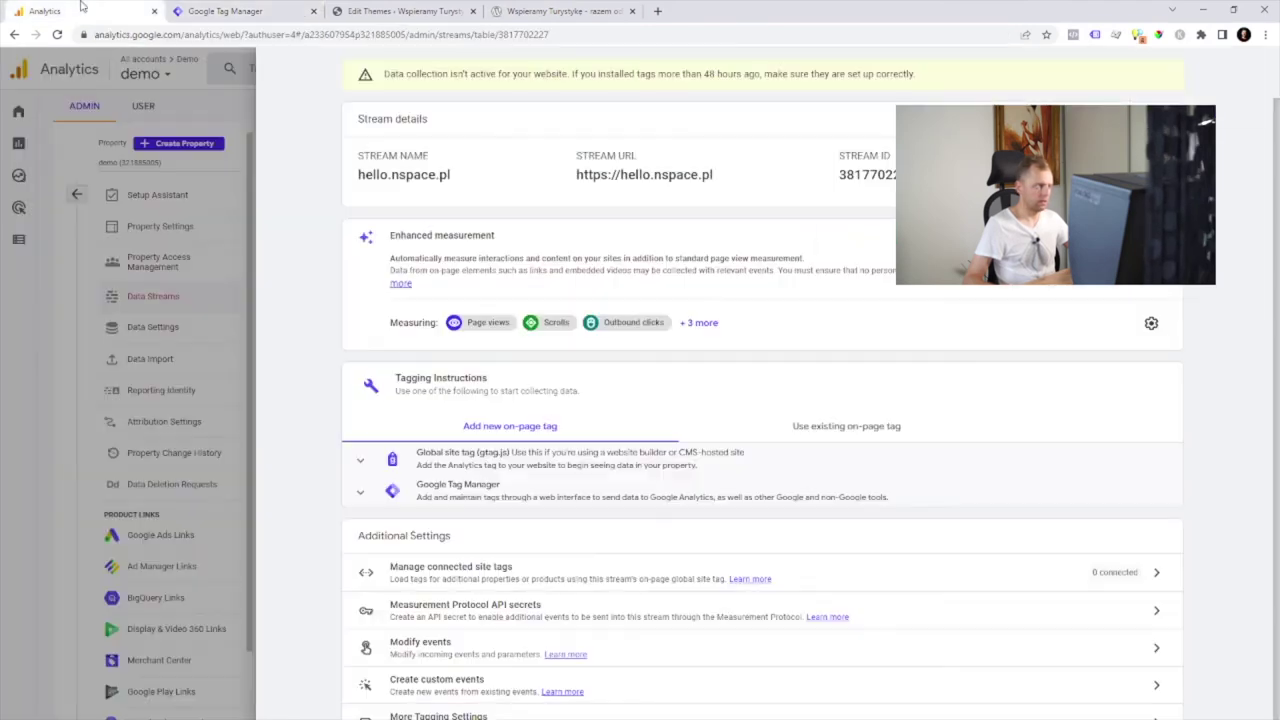
{"action": "left_click", "coordinate": [143, 233]}
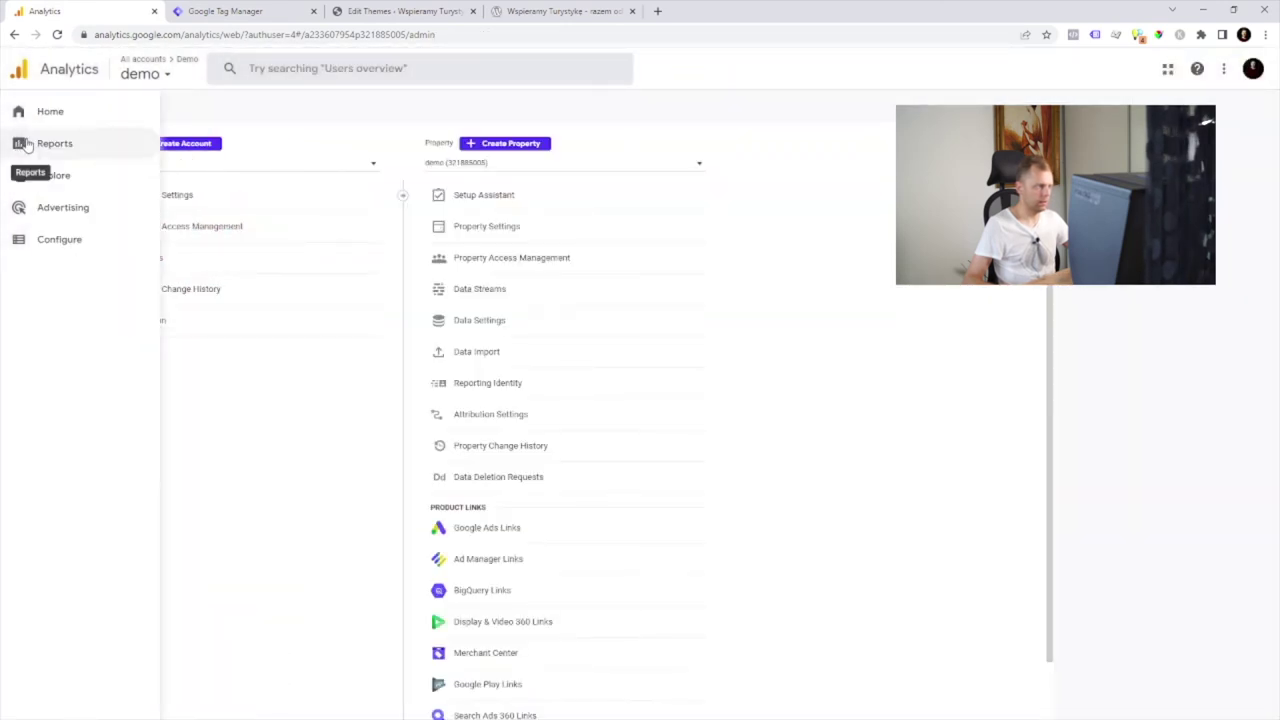
{"action": "left_click", "coordinate": [64, 140]}
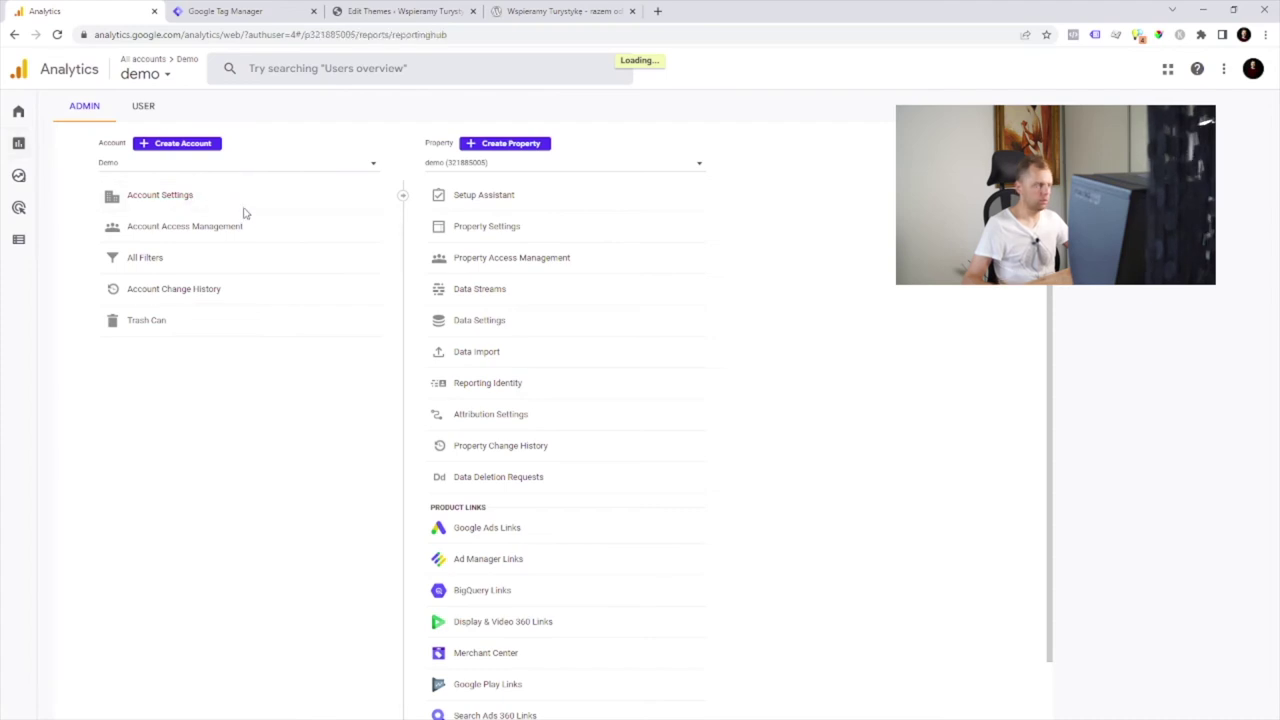
{"action": "left_click", "coordinate": [560, 11]}
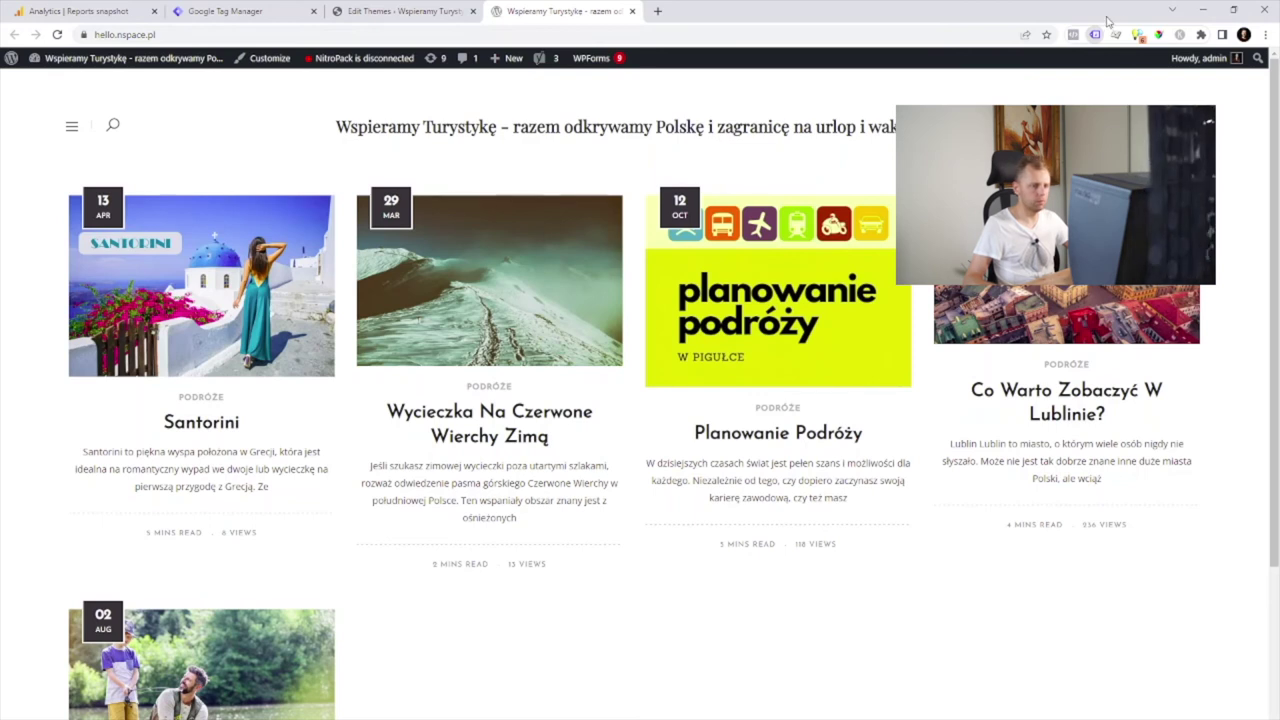
{"action": "left_click", "coordinate": [80, 11]}
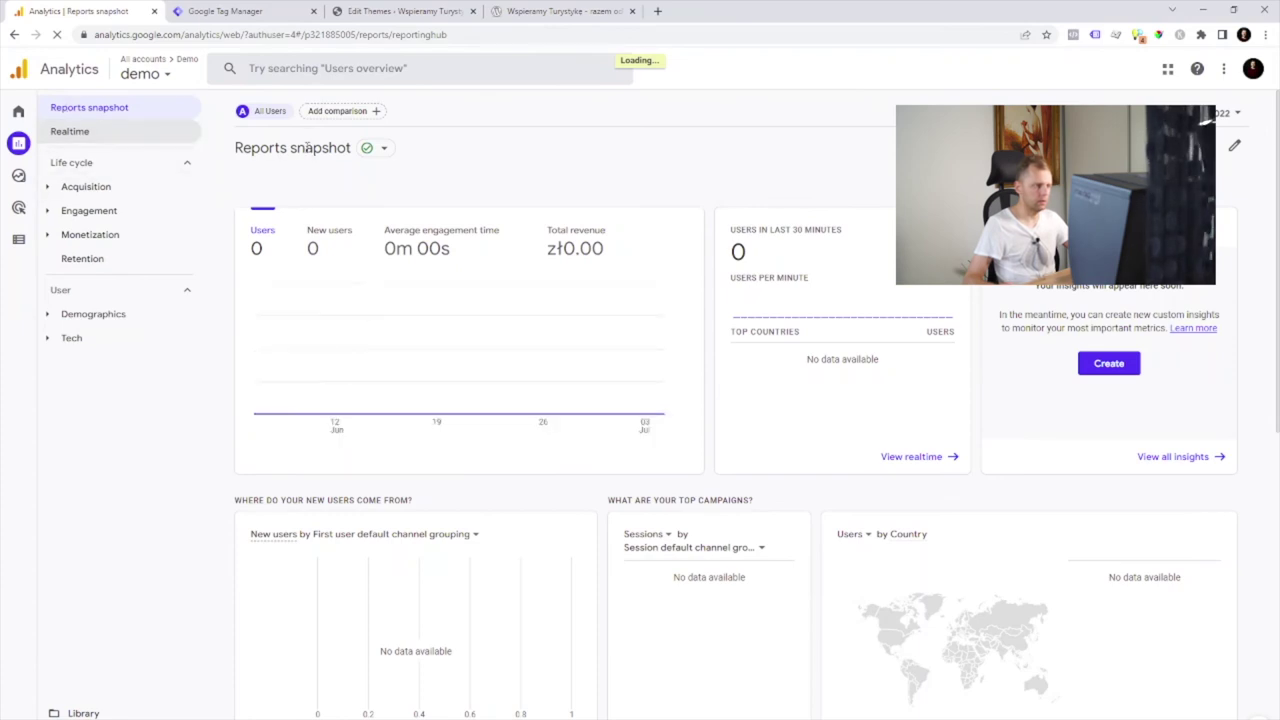
- Open the Realtime report, showing 1 page view and first_visit, page_view, session_start events
{"action": "left_click", "coordinate": [255, 11]}
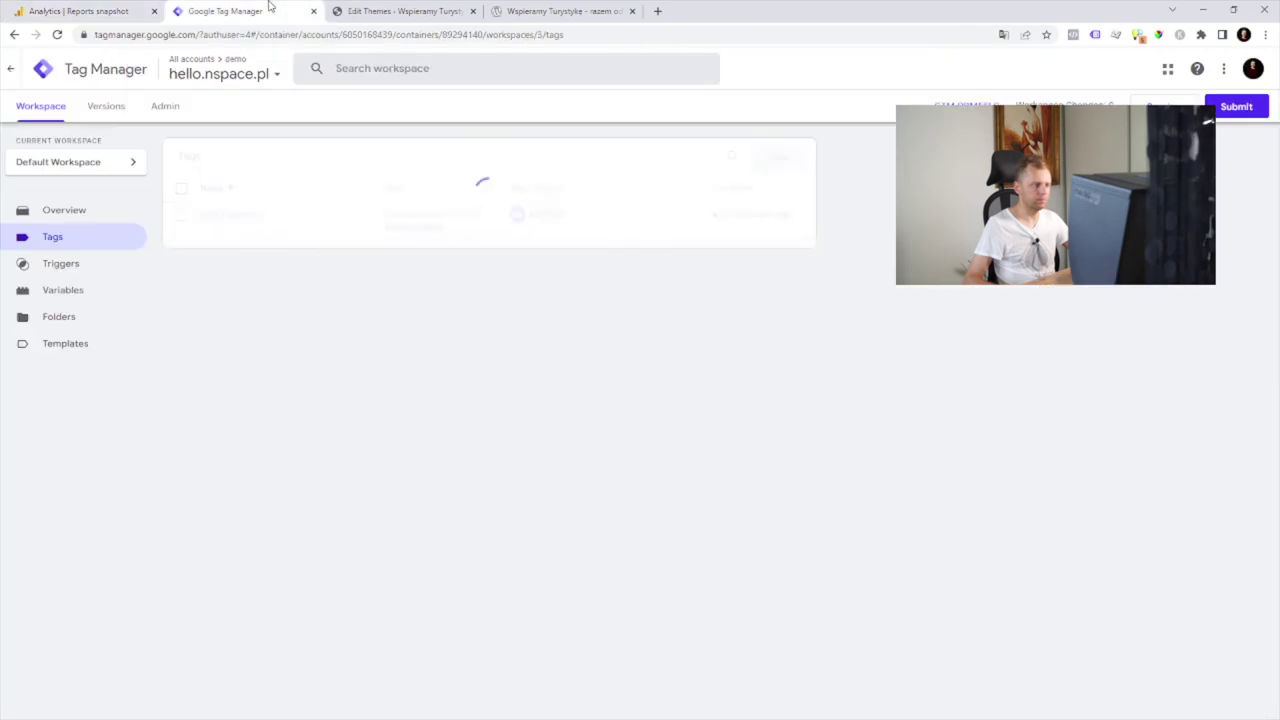
{"action": "left_click", "coordinate": [137, 9]}
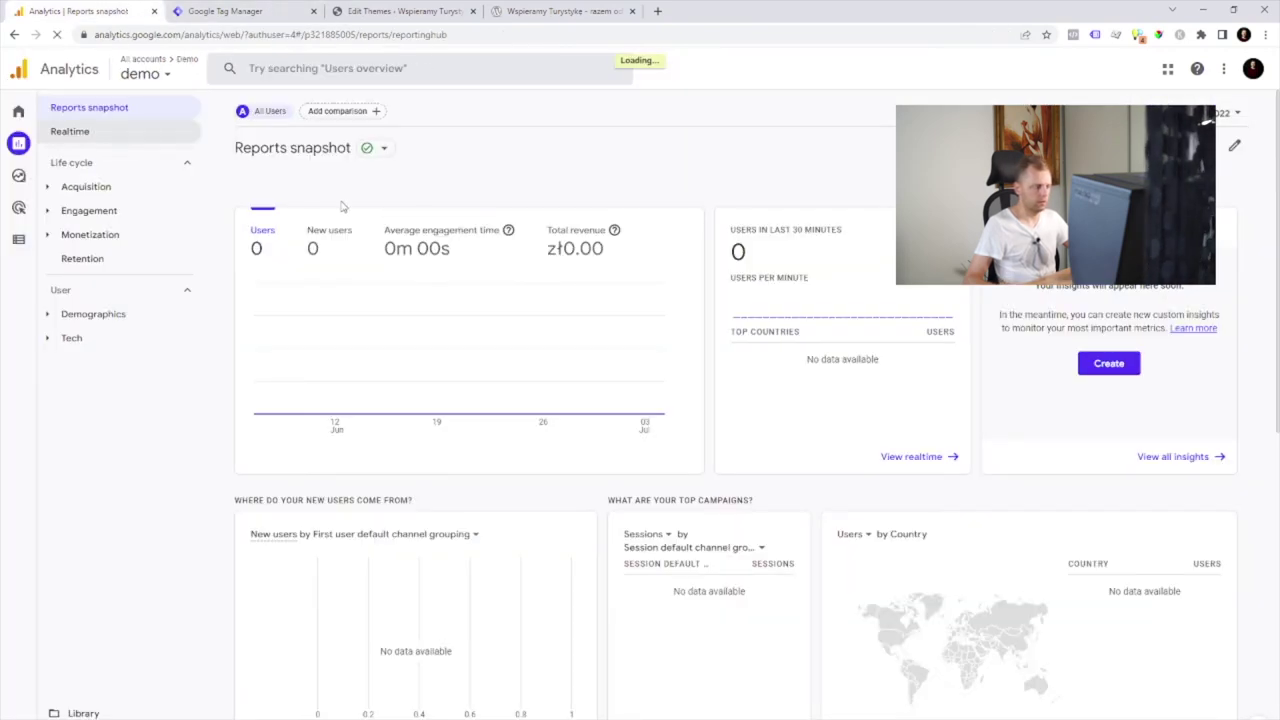
{"action": "left_click", "coordinate": [116, 133]}
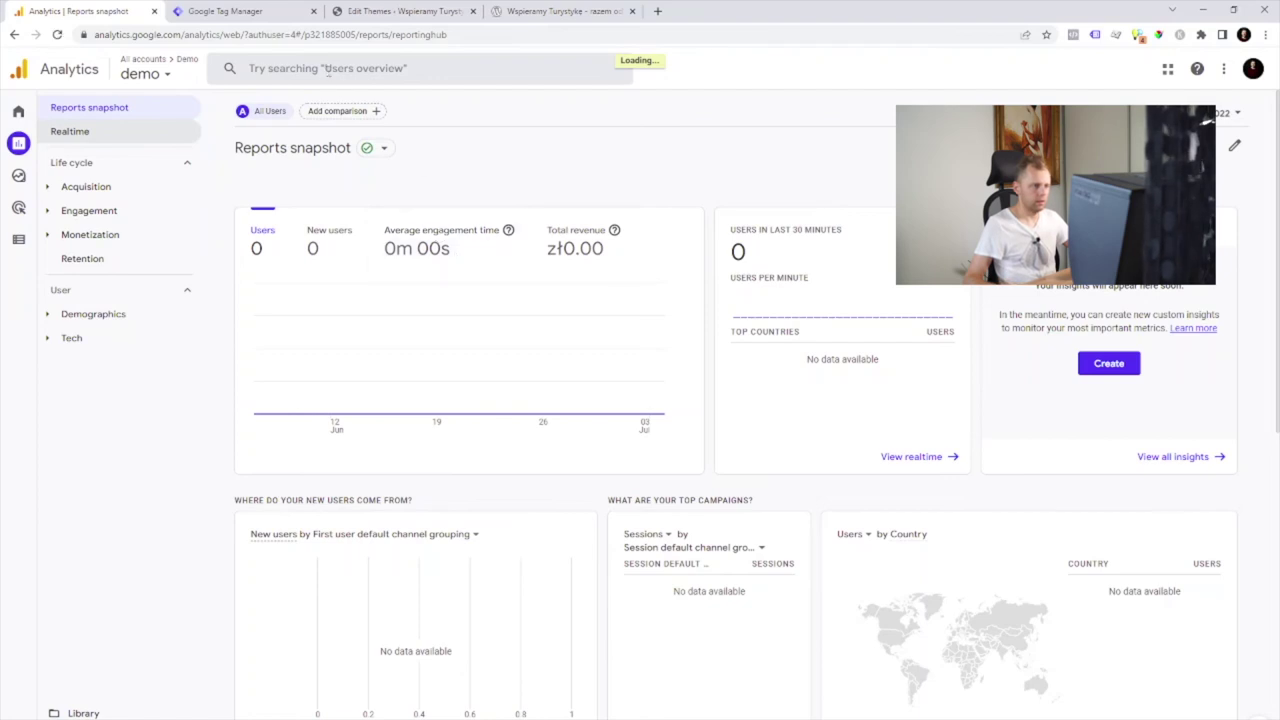
{"action": "left_click", "coordinate": [239, 8]}
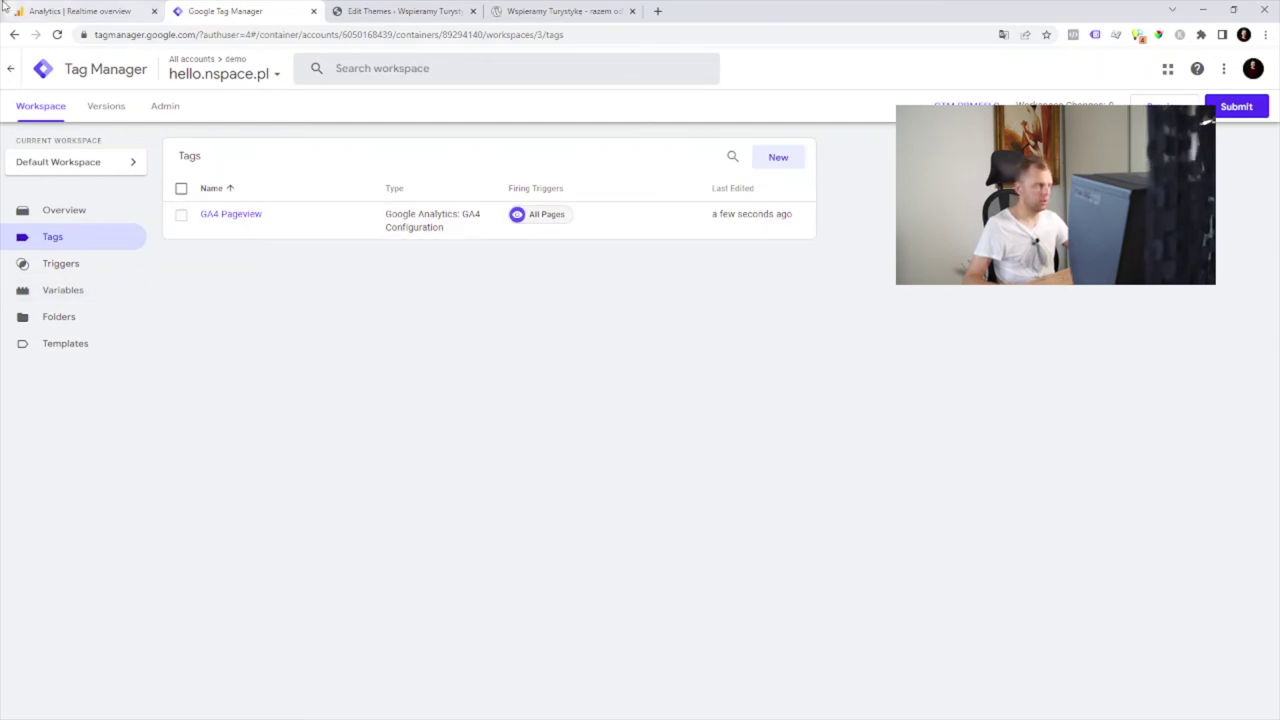
{"action": "left_click", "coordinate": [52, 8]}
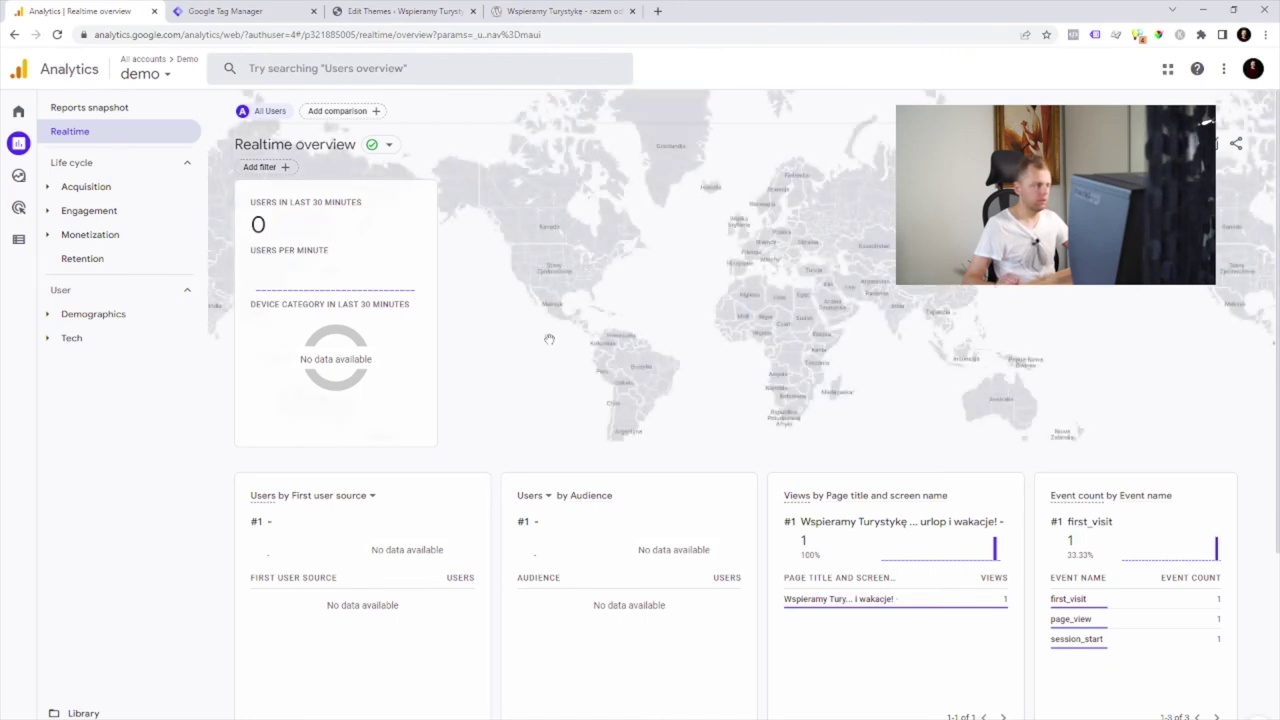
- Open the Santorini blog post and check the Realtime Views card for the new page view
{"action": "left_click", "coordinate": [568, 11]}
{"action": "left_click", "coordinate": [313, 340]}
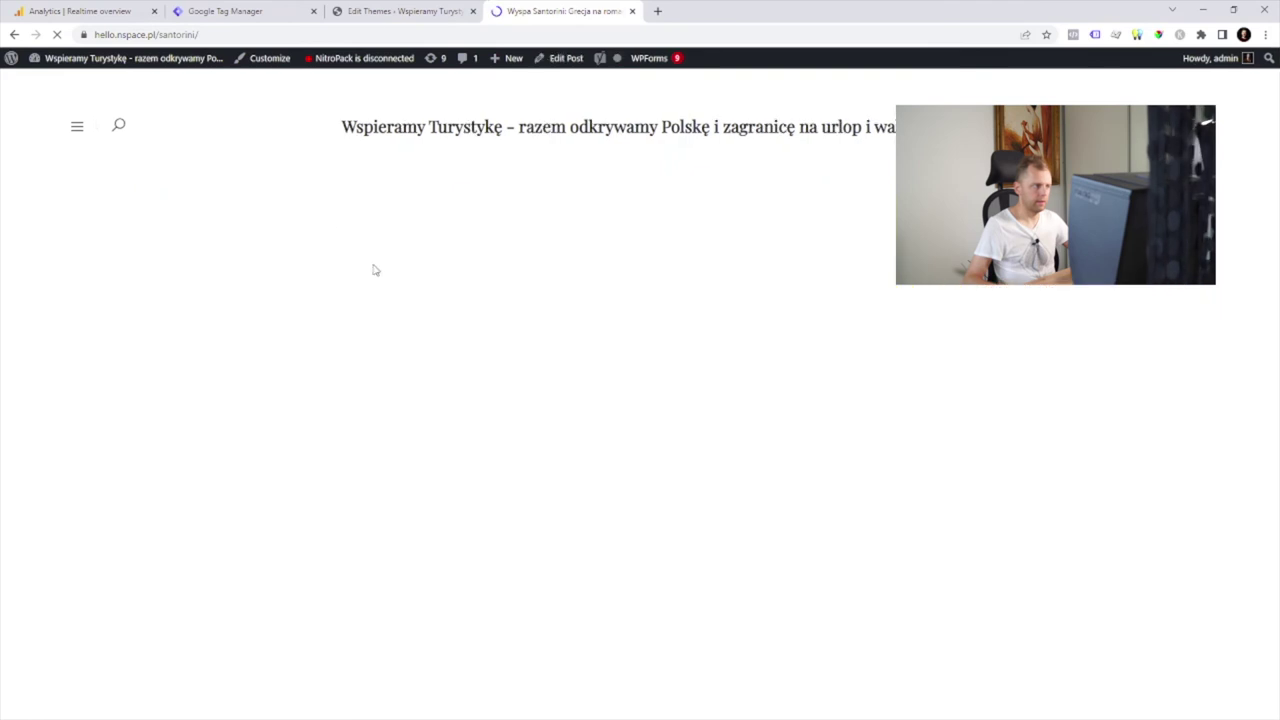
{"action": "left_click", "coordinate": [73, 12]}
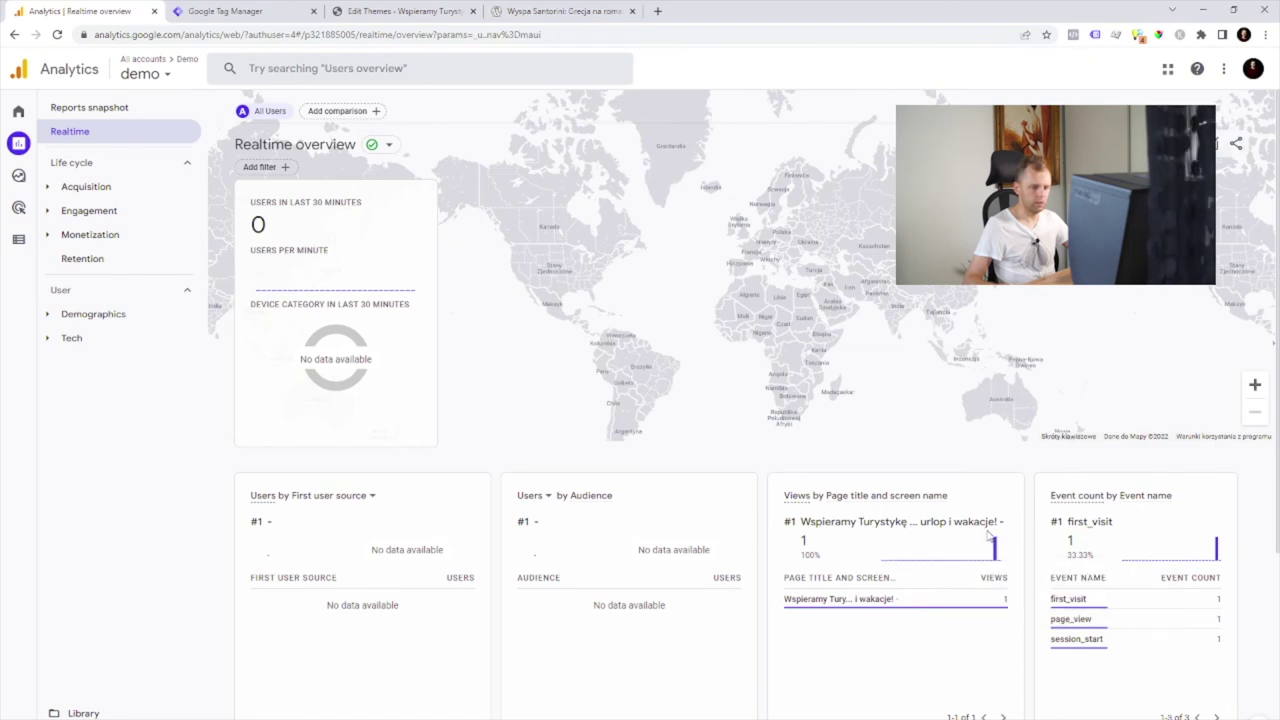
{"action": "mouse_move", "coordinate": [997, 556]}
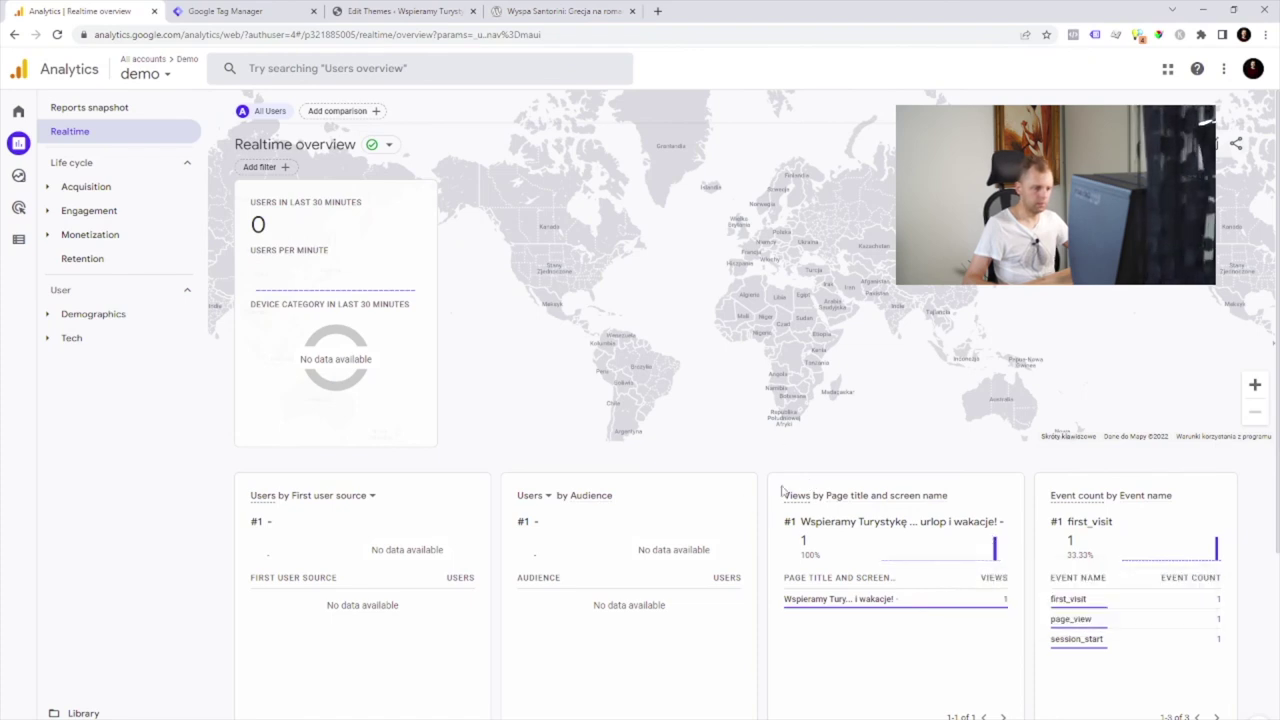
{"action": "mouse_move", "coordinate": [870, 599]}
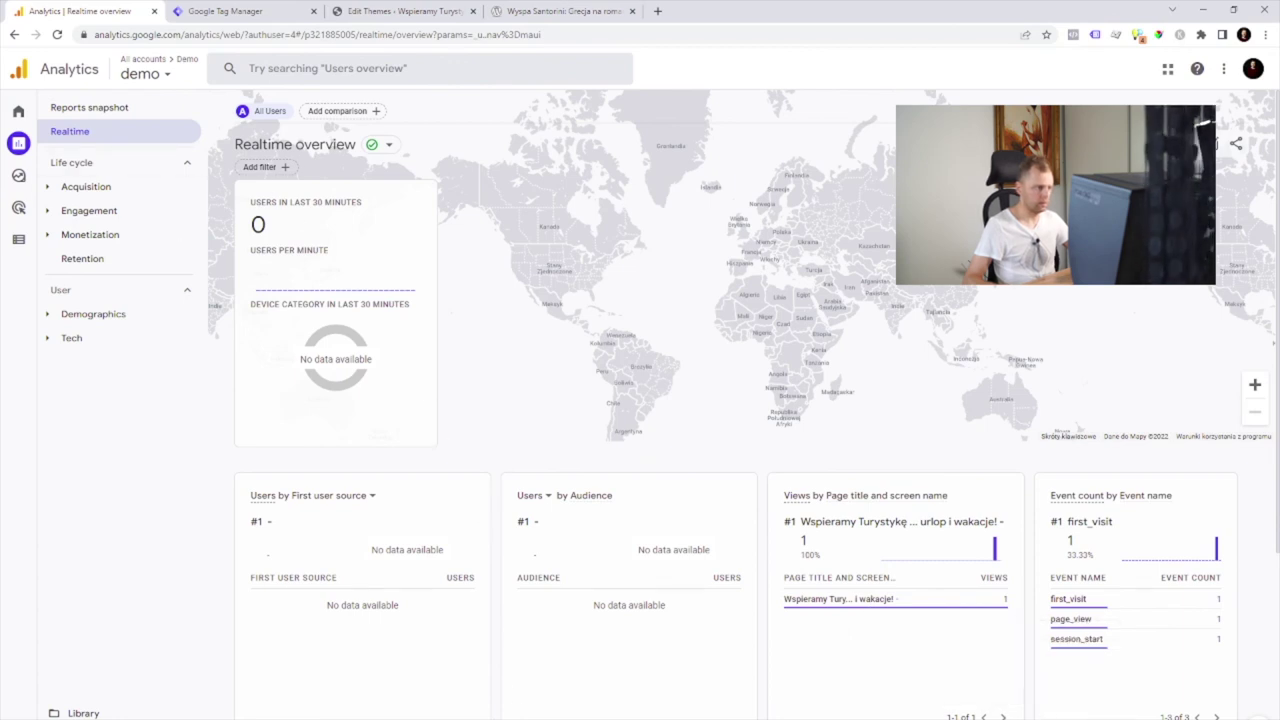
- Return to the Tag Manager tags list showing the GA4 Pageview tag
{"action": "left_click", "coordinate": [509, 6]}
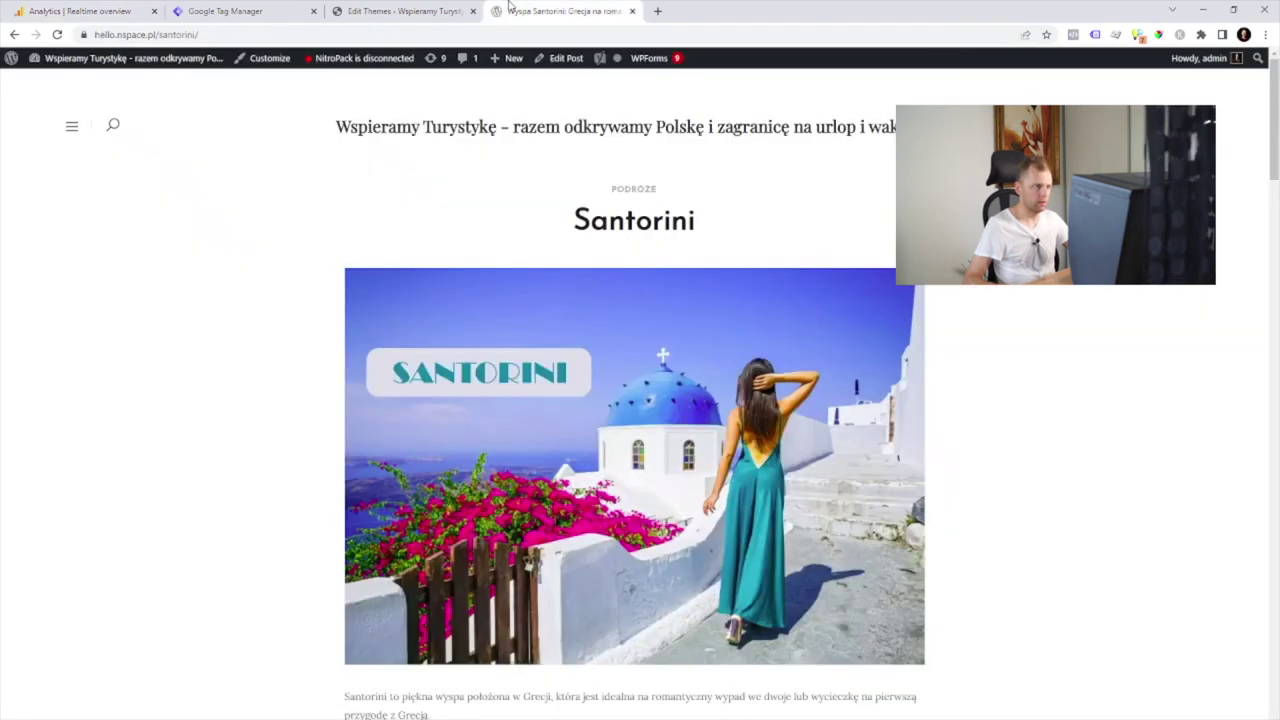
{"action": "left_click", "coordinate": [407, 8]}
{"action": "left_click", "coordinate": [268, 10]}
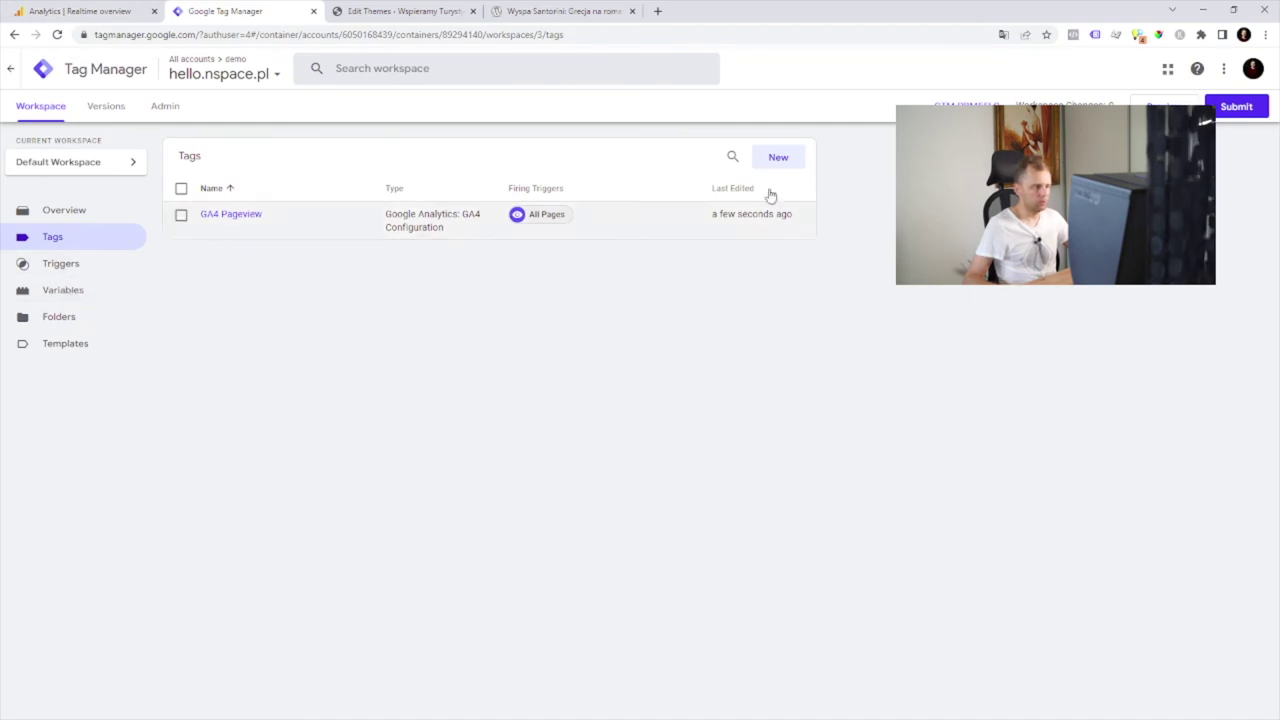
- Create a new Google Analytics: GA4 Event tag using GA4 Pageview as its configuration tag
{"action": "left_click", "coordinate": [778, 160]}
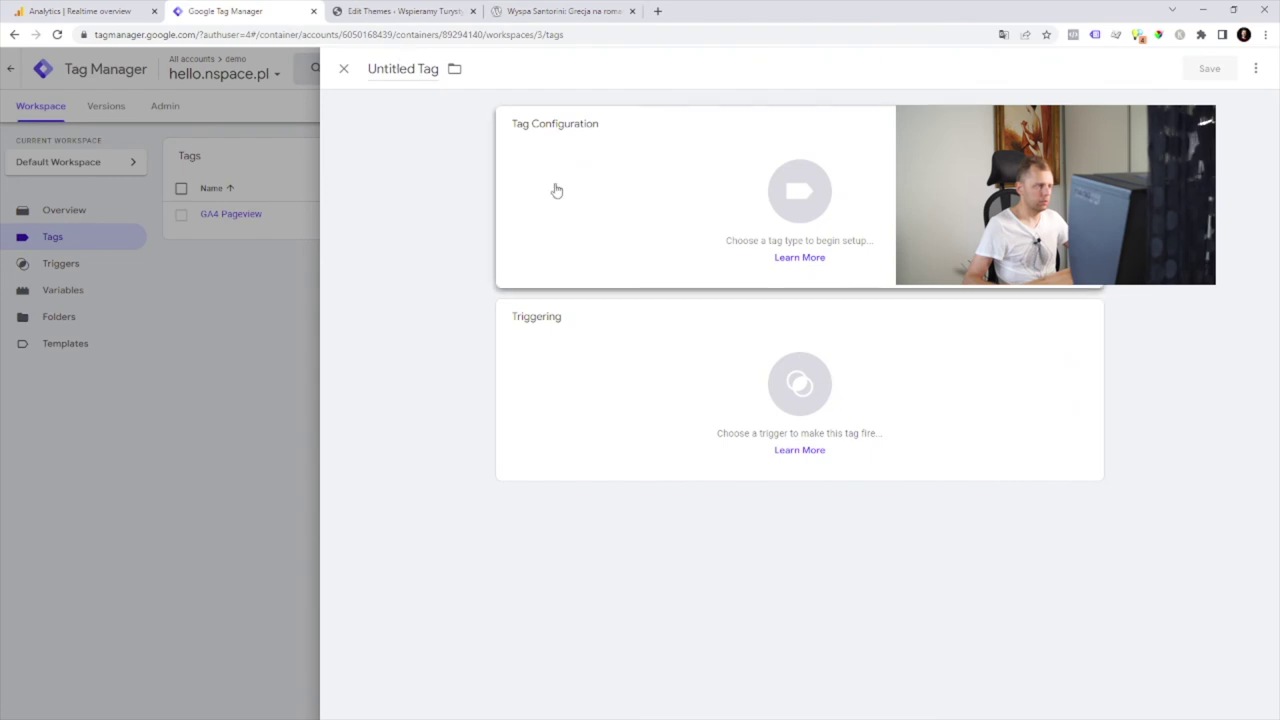
{"action": "left_click", "coordinate": [766, 262]}
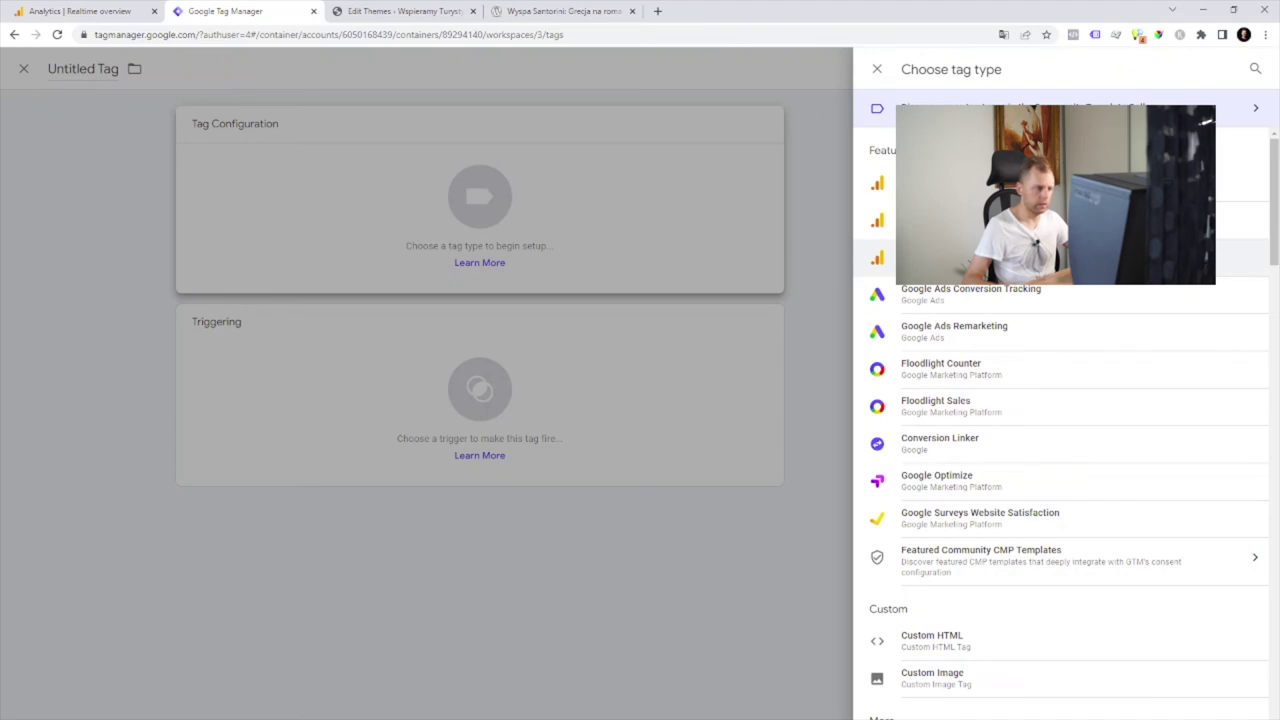
{"action": "left_click", "coordinate": [950, 258]}
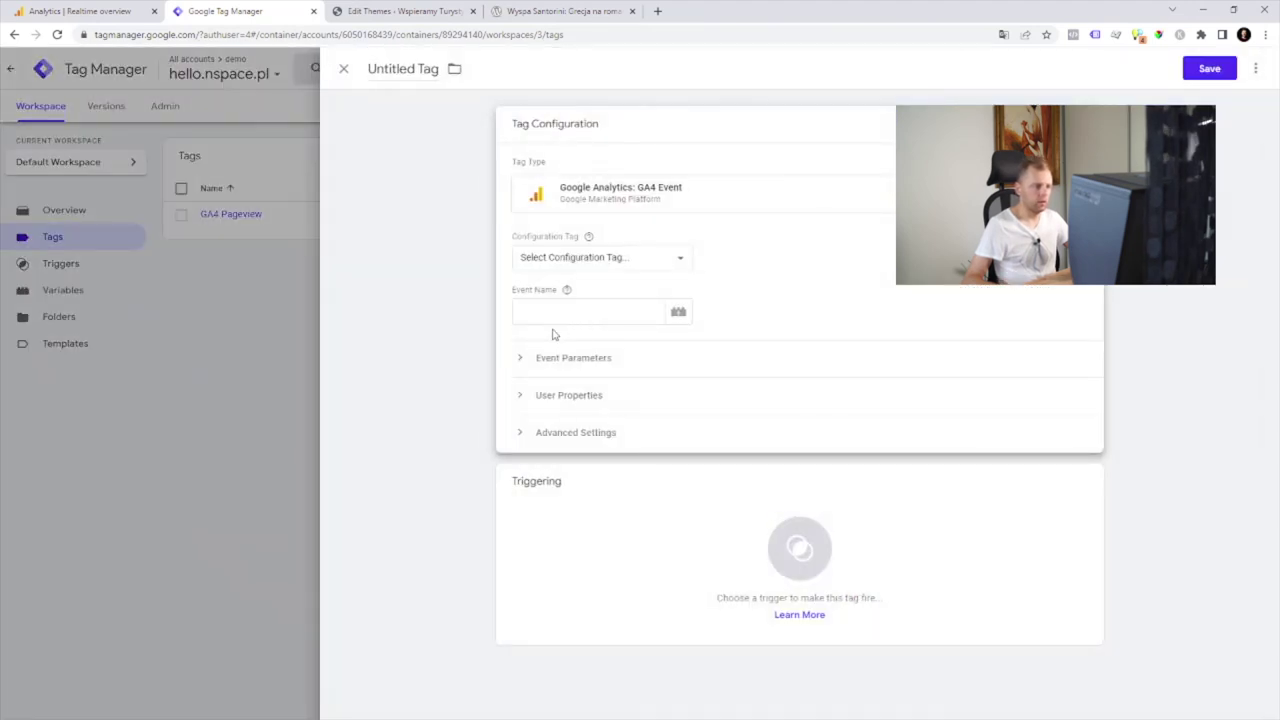
{"action": "left_click", "coordinate": [560, 312]}
{"action": "left_click", "coordinate": [547, 260]}
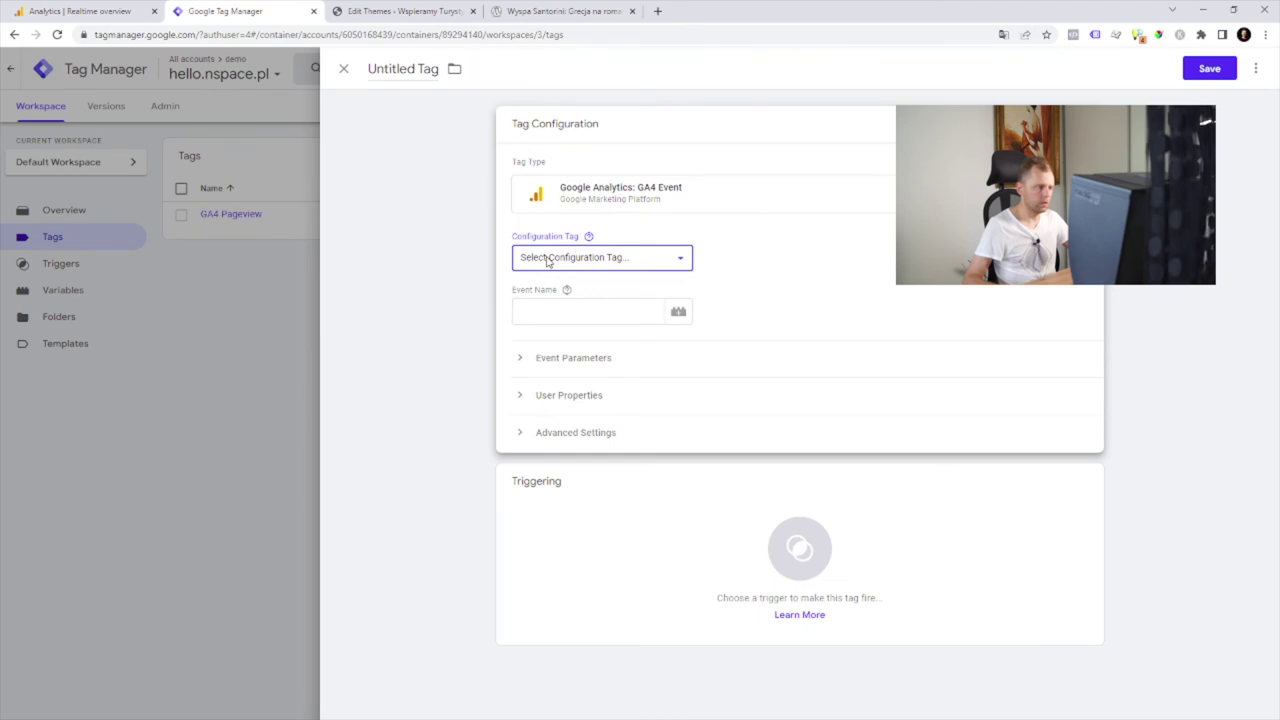
{"action": "left_click", "coordinate": [557, 308]}
- Attempt to close the tag editor but keep the unsaved GA4 Event tag open
{"action": "left_click", "coordinate": [576, 310]}
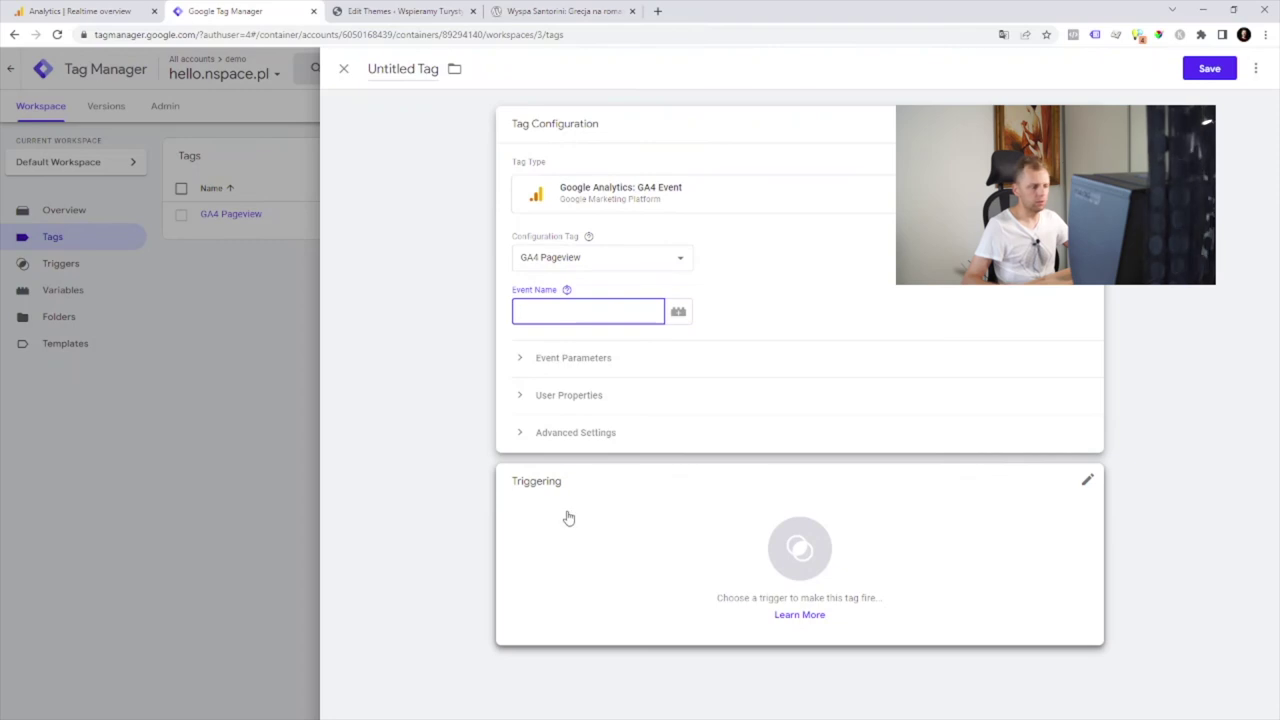
{"action": "left_click", "coordinate": [257, 298]}
{"action": "left_click", "coordinate": [745, 222]}
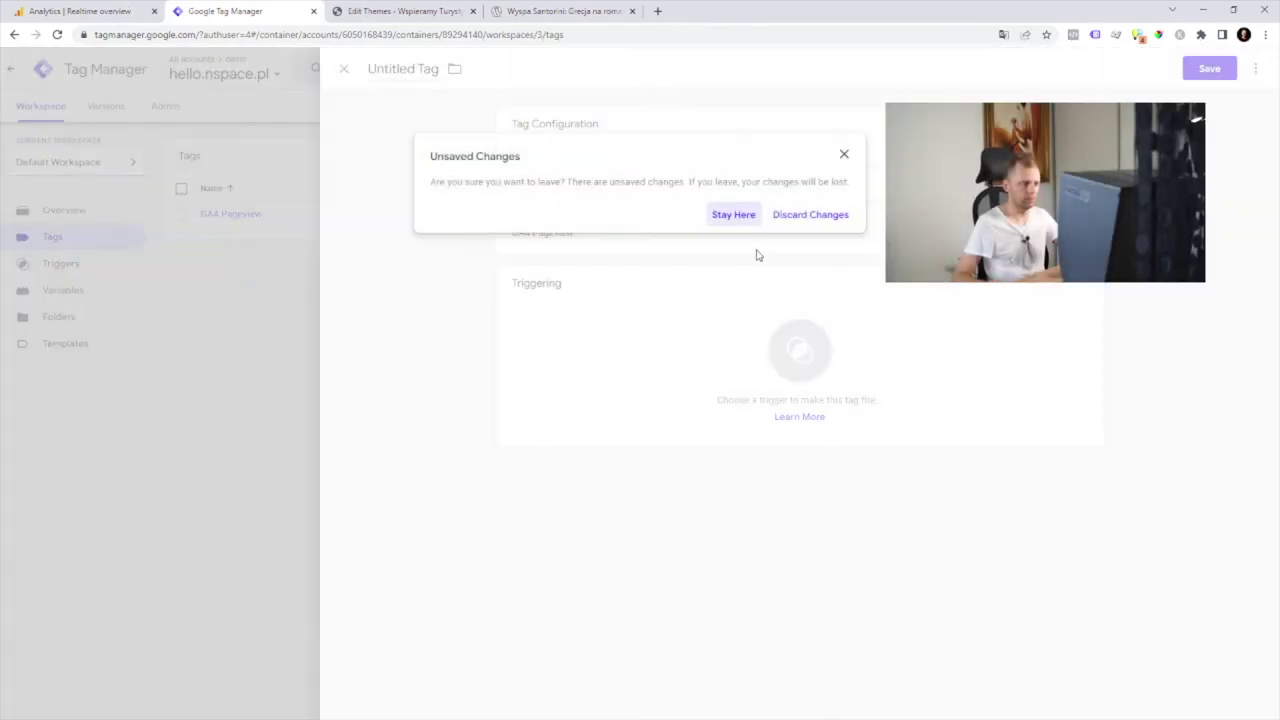
{"action": "left_click", "coordinate": [80, 11]}
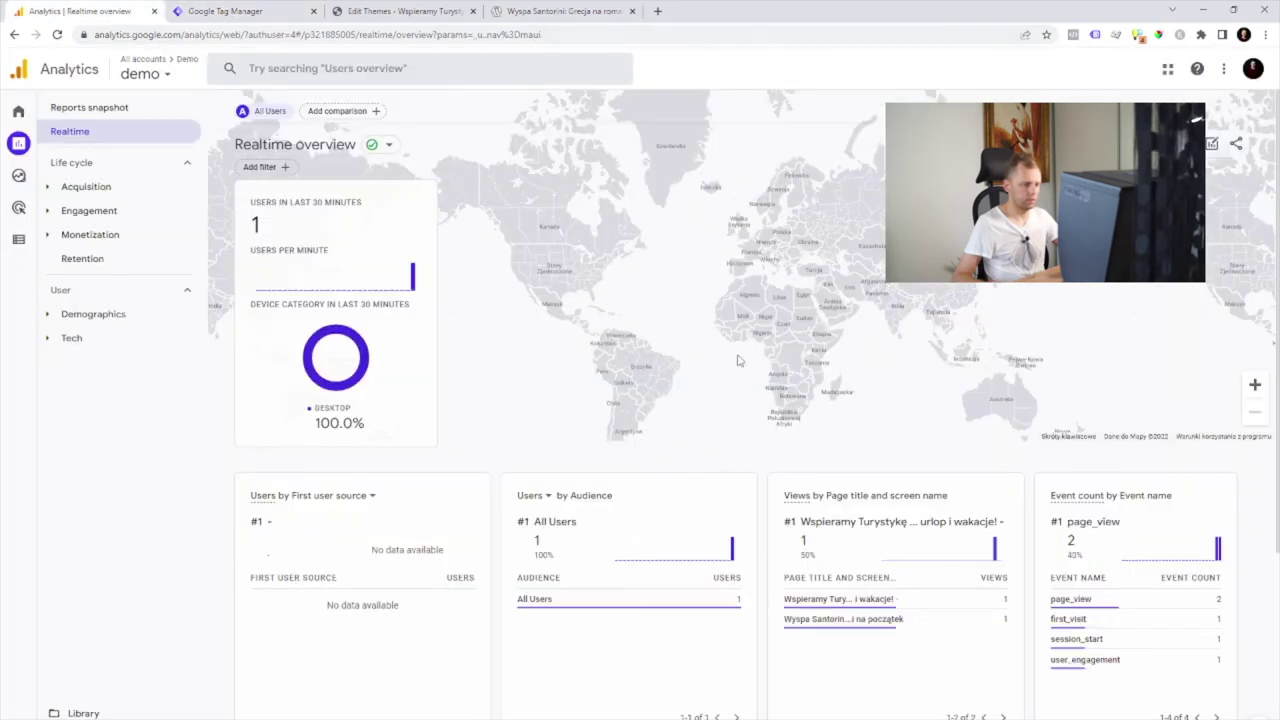